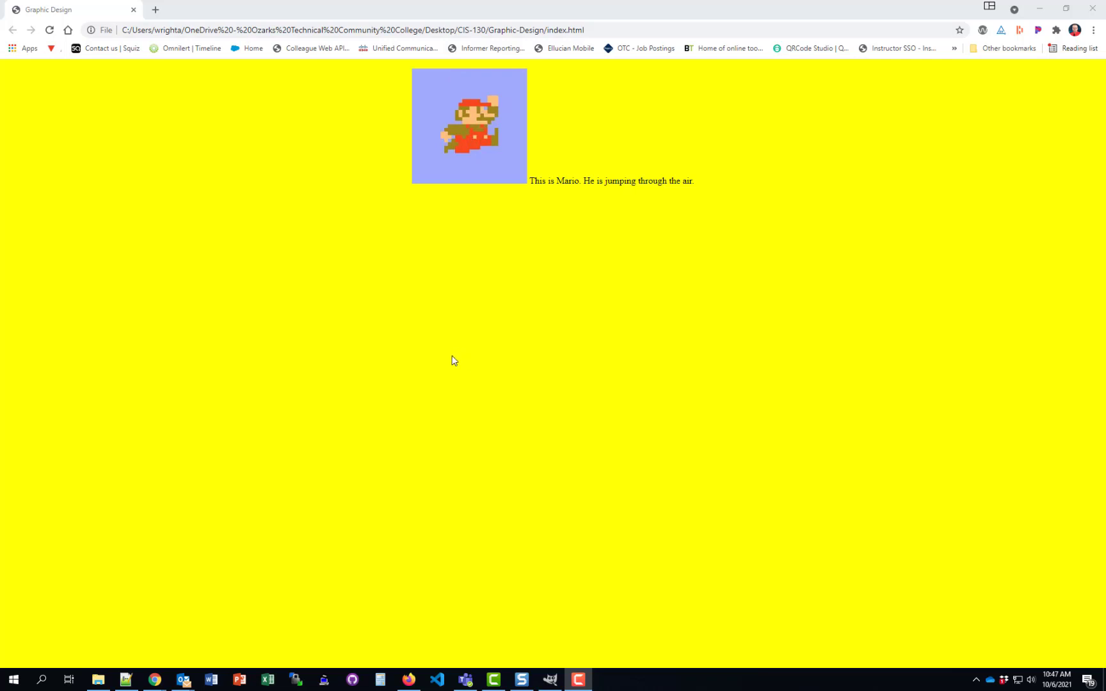
Step: Switch to GIMP and fuzzy-select the blue background surrounding Mario
click(550, 679)
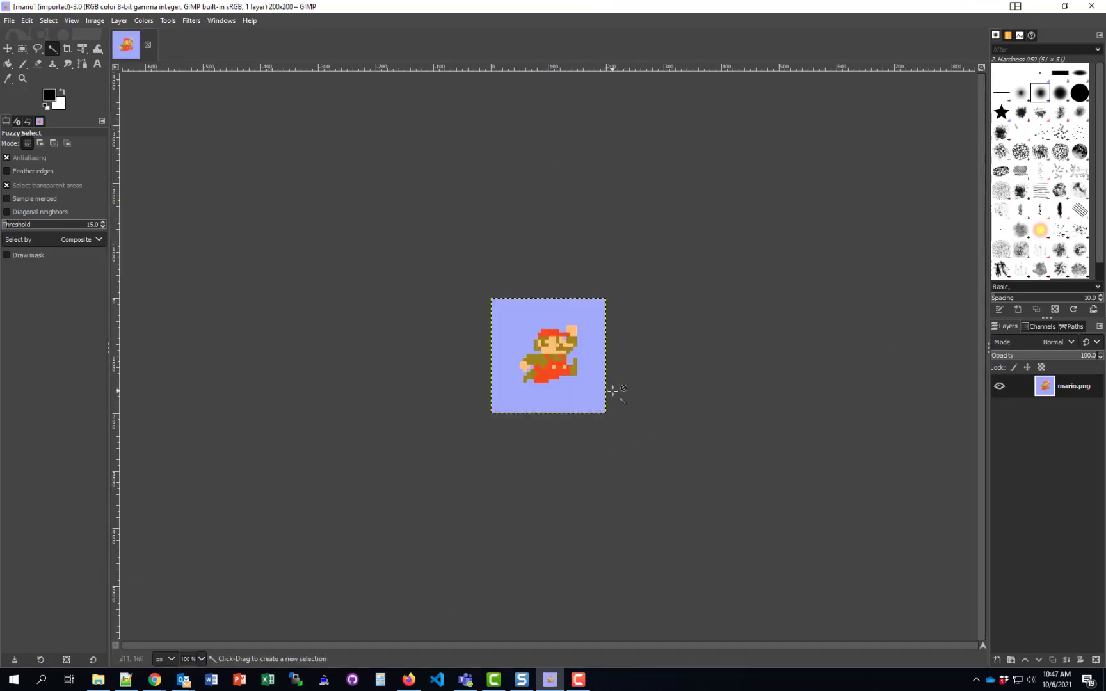
ctrl+scroll(613, 444, up, 2)
ctrl+scroll(613, 444, up, 1)
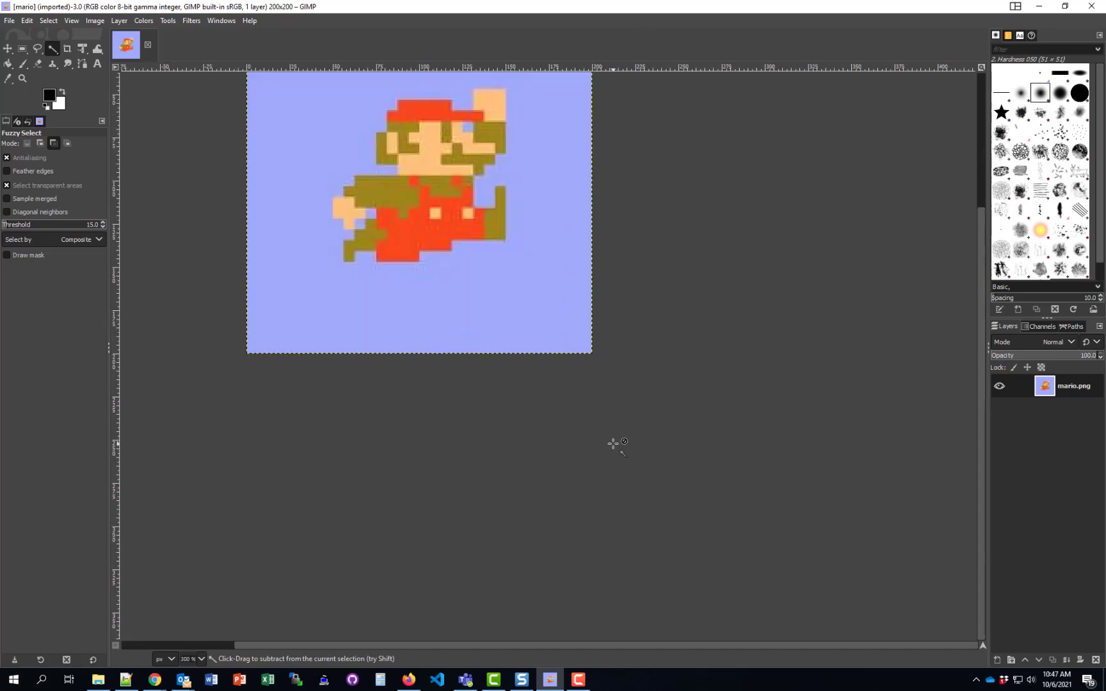
scroll(649, 409, up, 2)
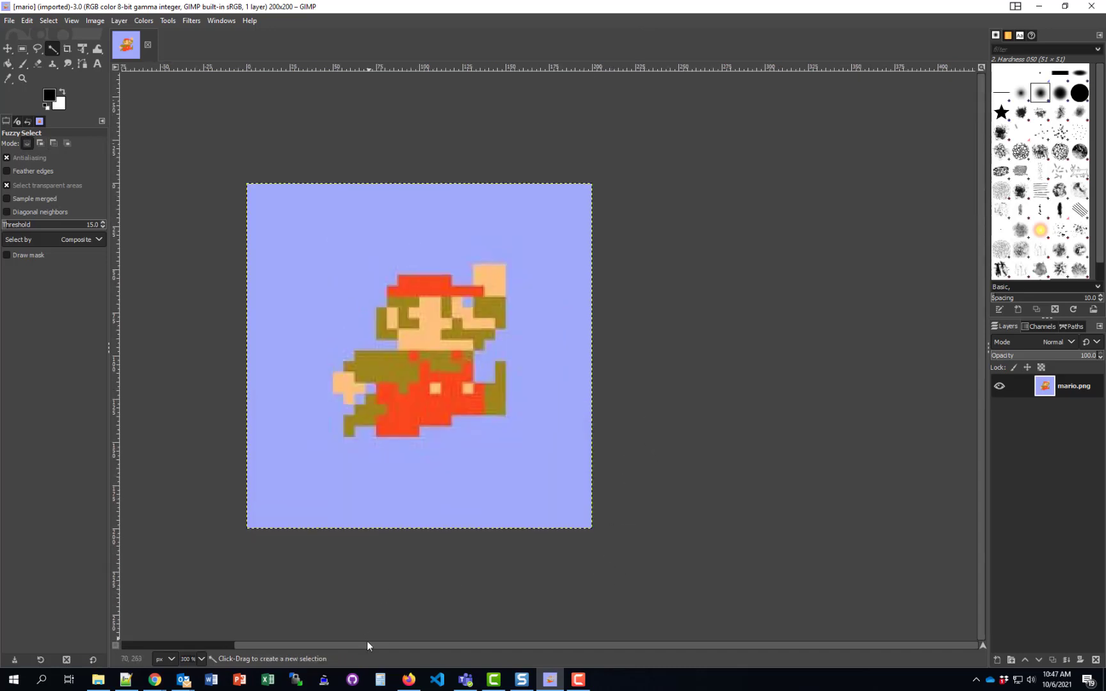
scroll(370, 647, left, 2)
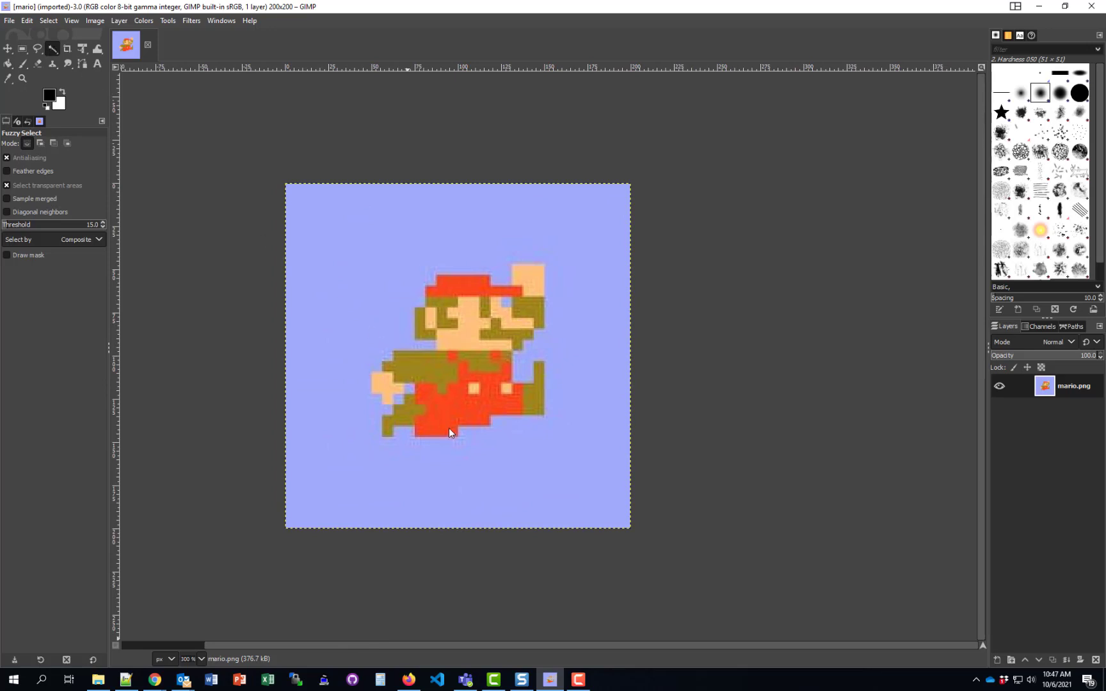
click(374, 227)
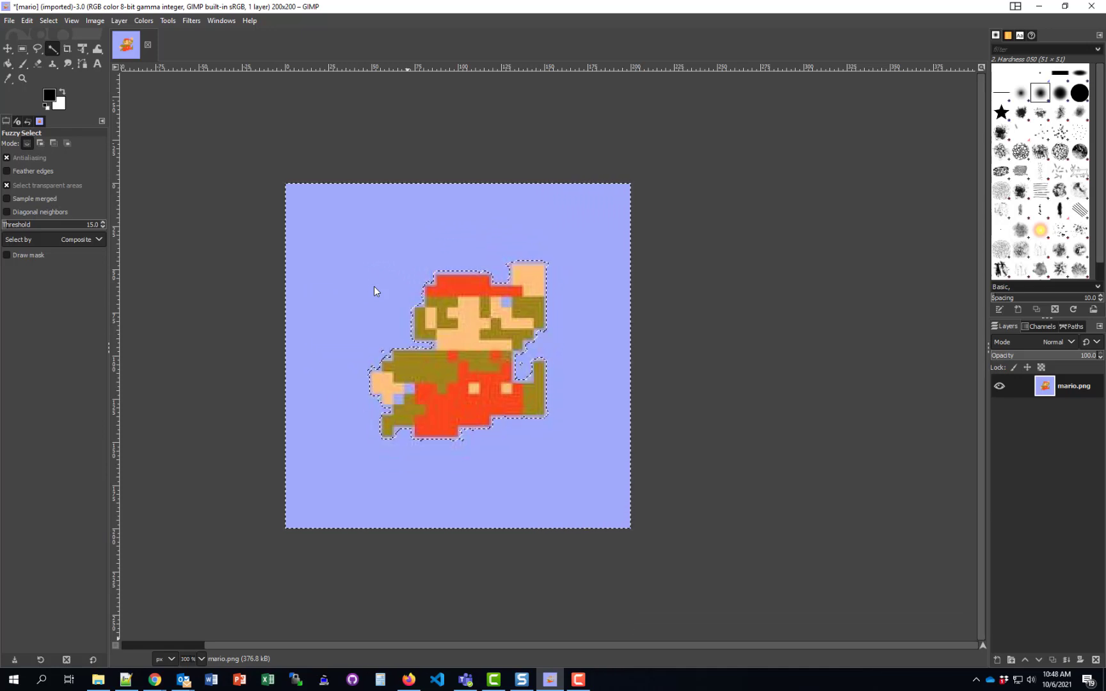
Step: Delete the selected blue background around Mario and clear the selection
key(Delete)
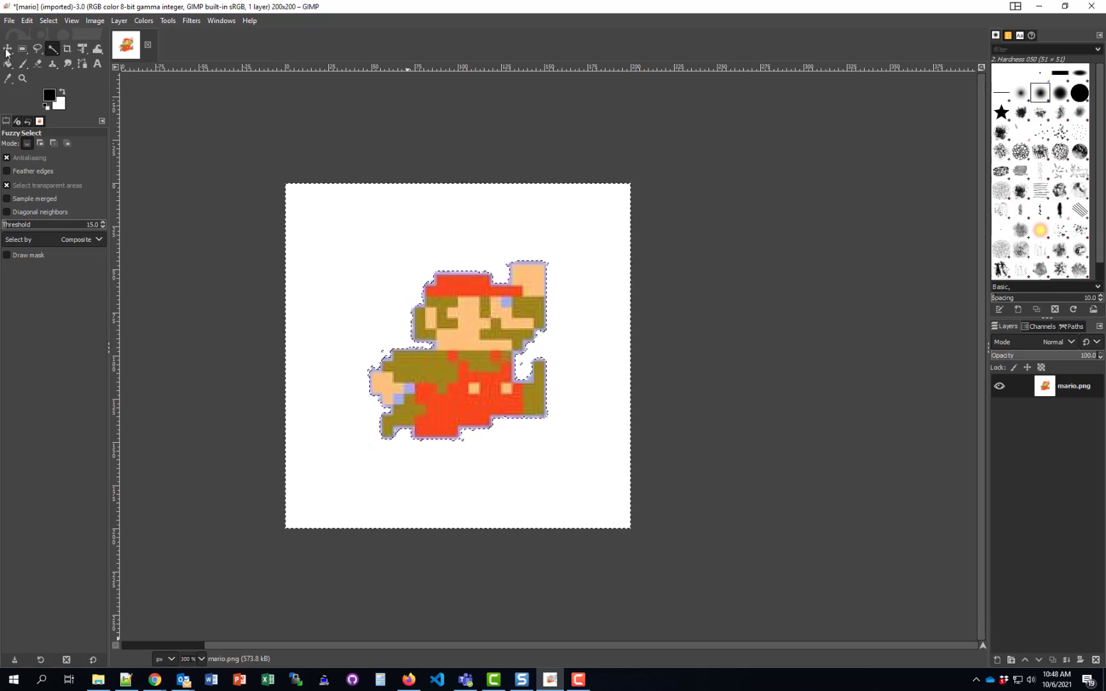
click(50, 22)
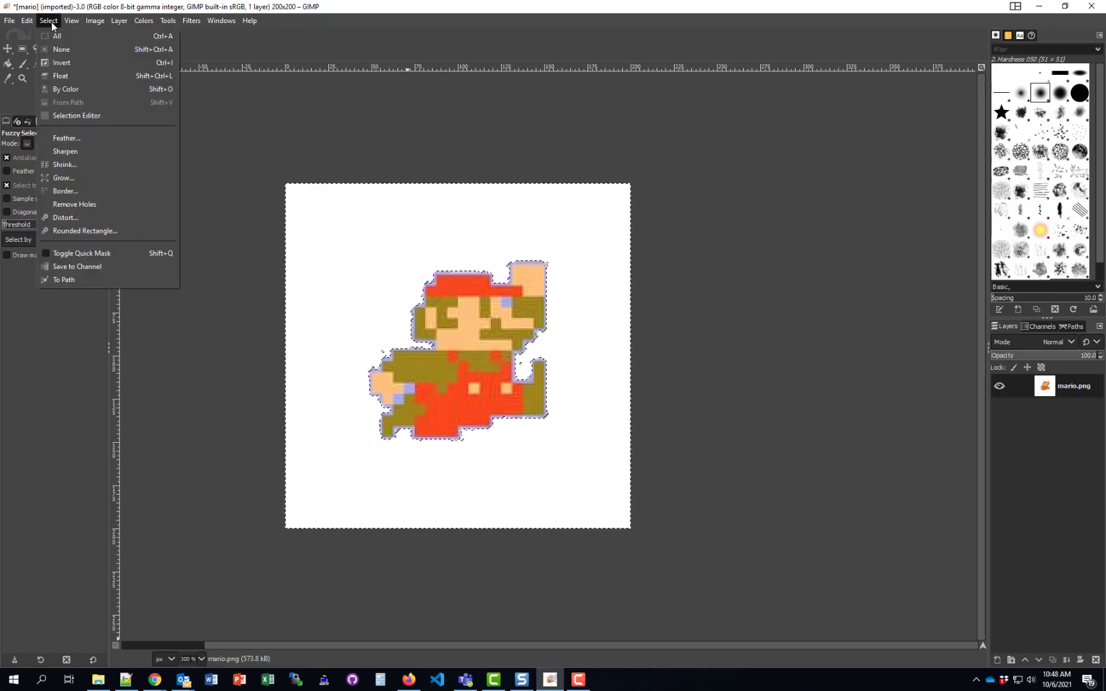
click(62, 49)
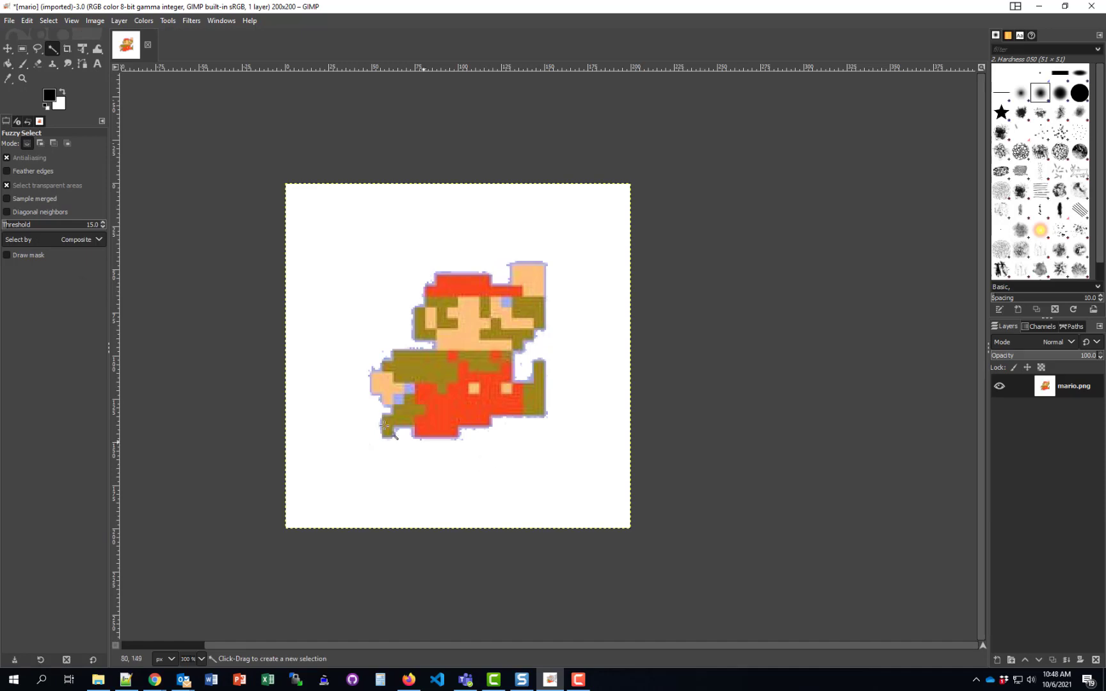
Step: Try to erase the stray bluish pixels beside Mario's rear arm with the Eraser
scroll(409, 389, up, 5)
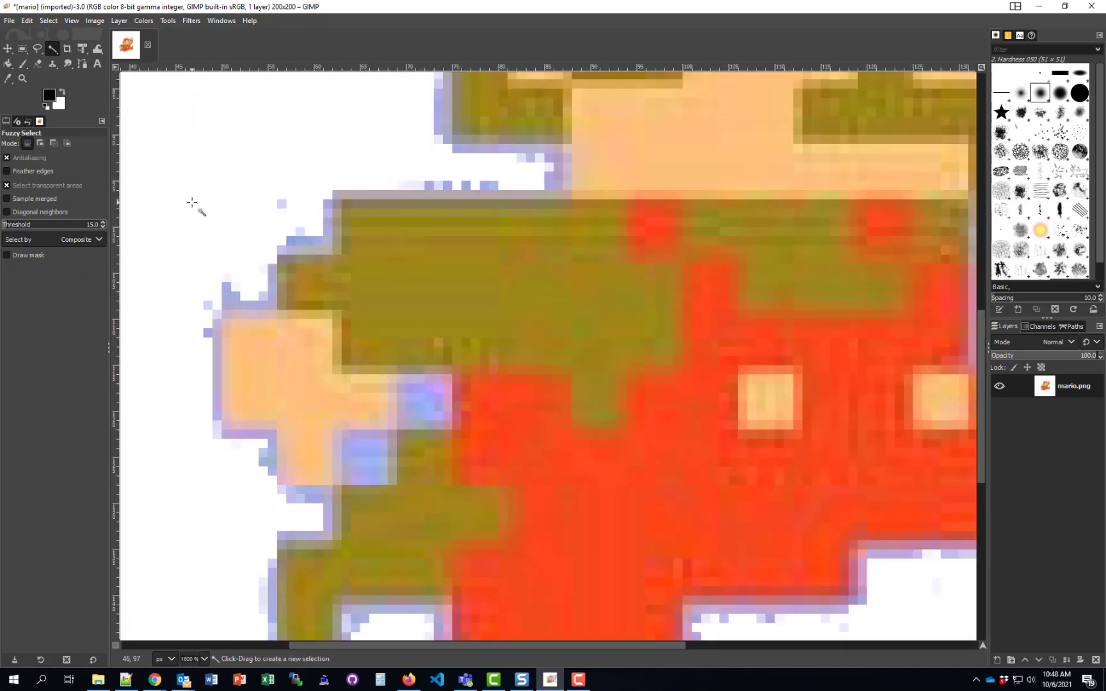
key(shift+e)
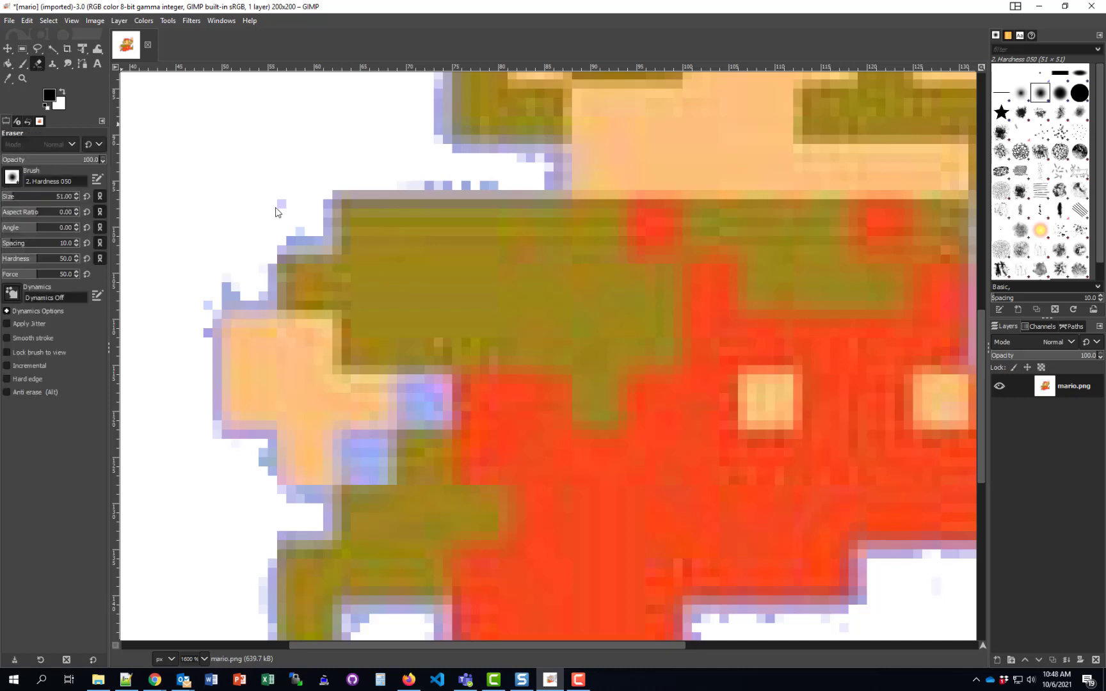
click(279, 210)
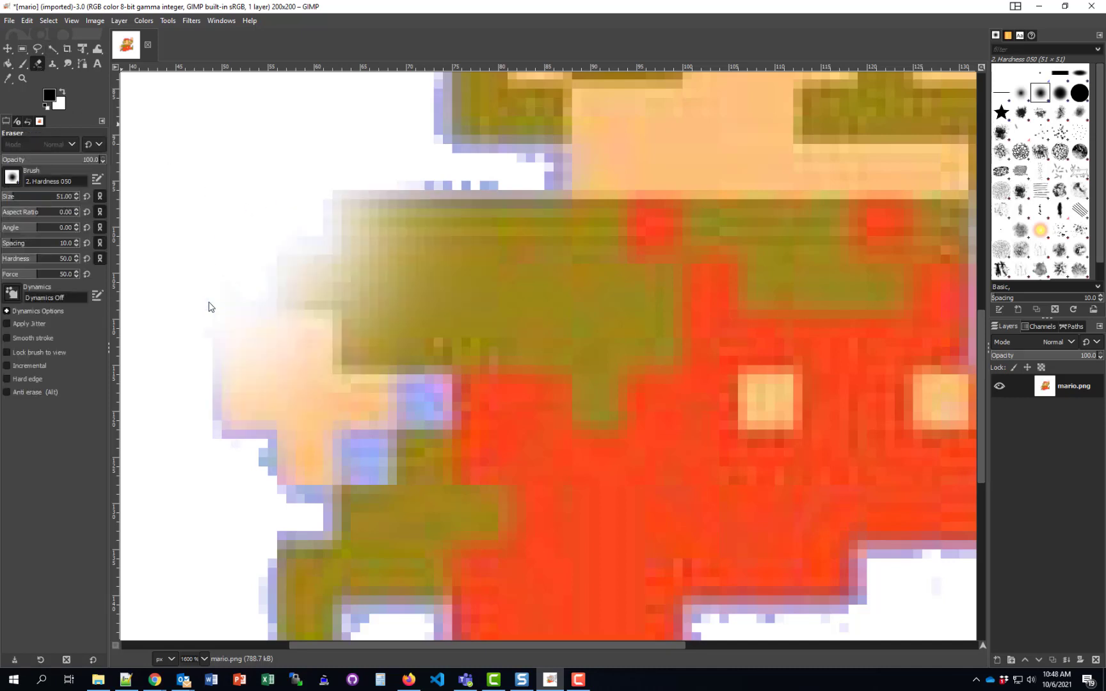
Step: Undo the eraser stroke, the deselection and the background deletion
key(ctrl)
key(ctrl+z)
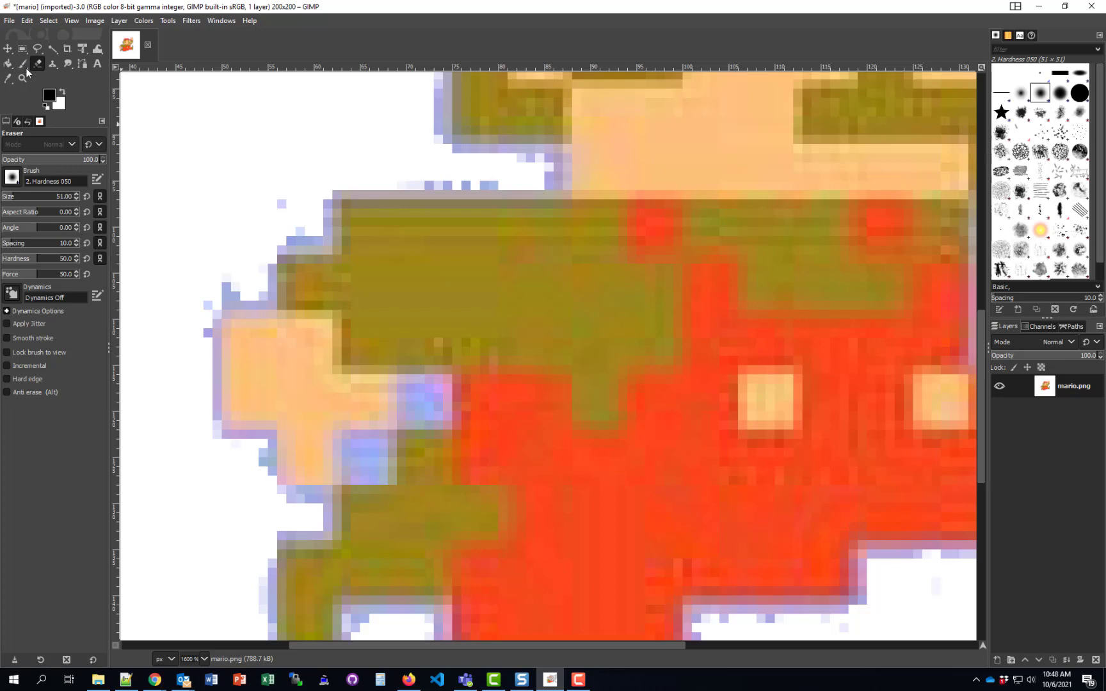
click(73, 21)
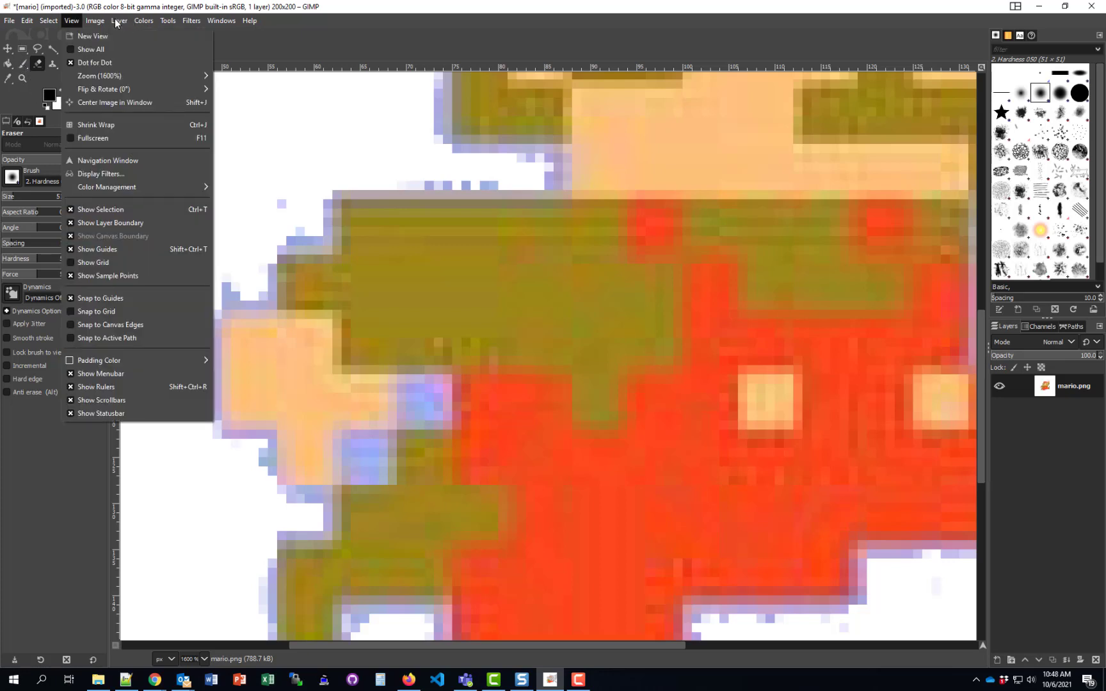
click(104, 22)
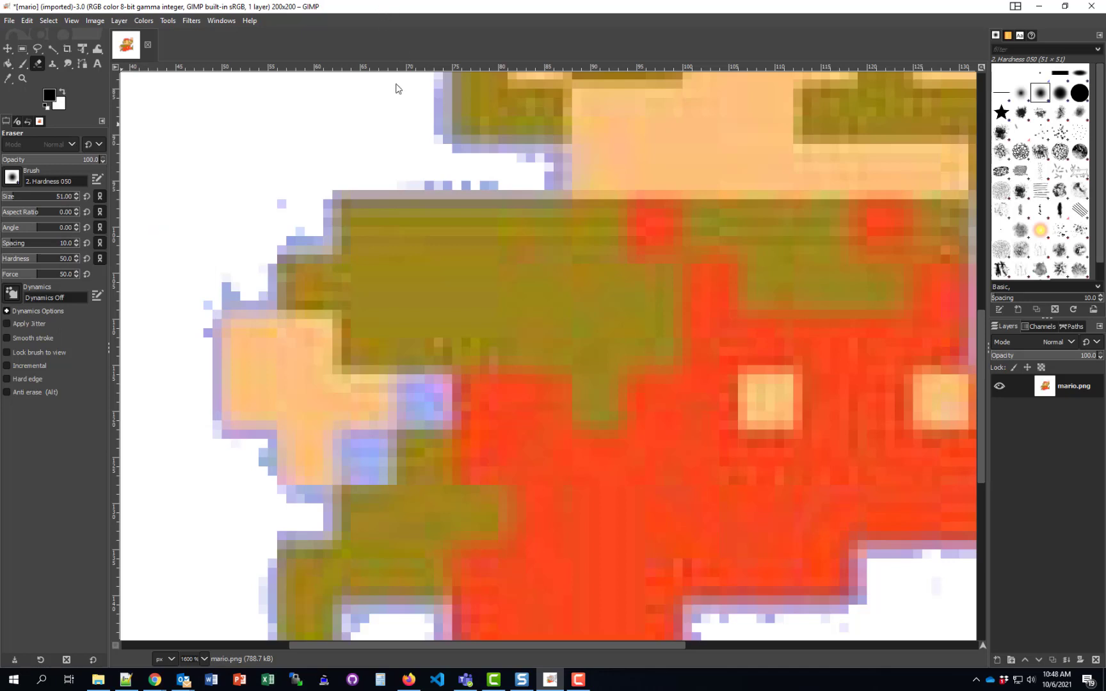
ctrl+scroll(442, 315, down, 2)
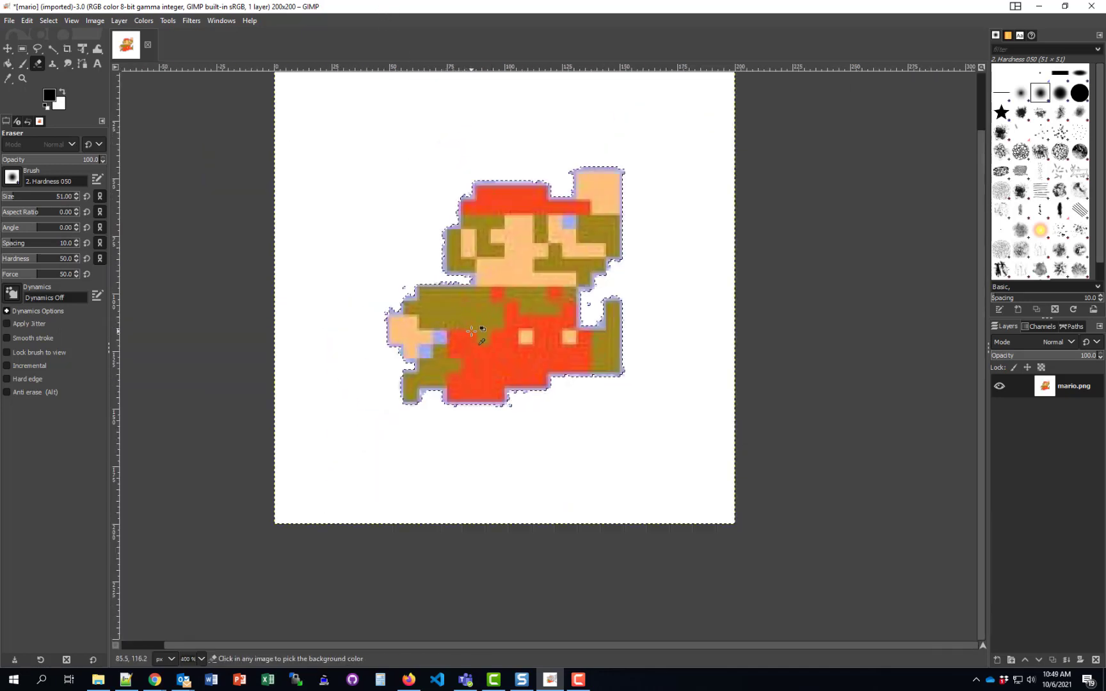
key(ctrl+z)
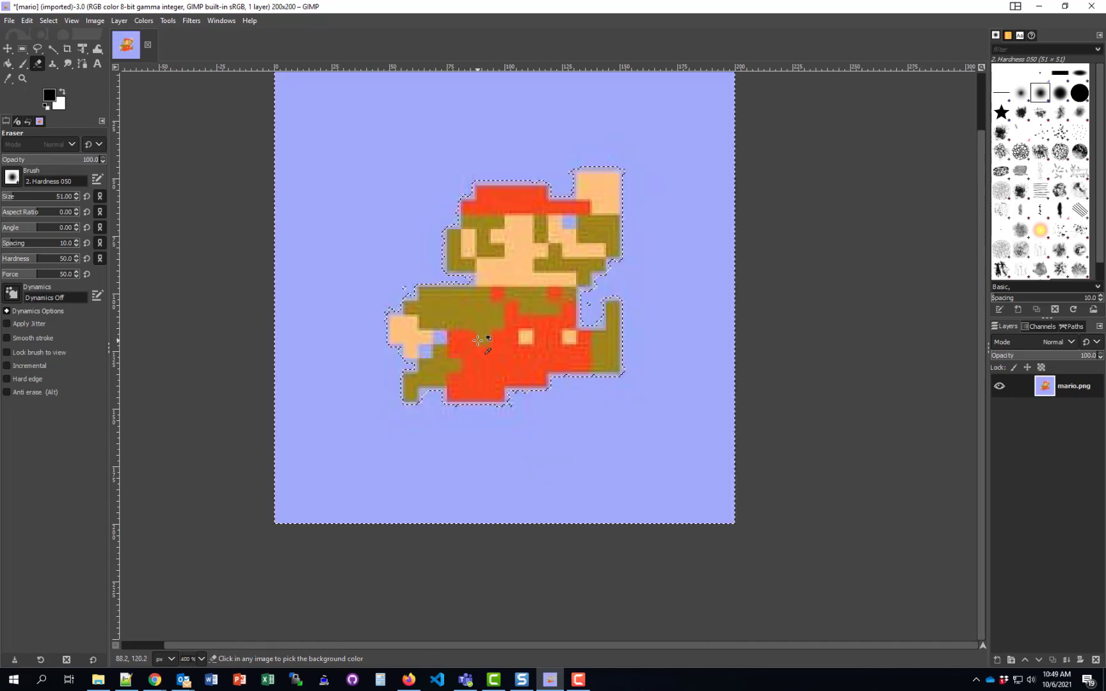
Step: Add an alpha channel to the mario.png layer and delete the selected blue background to transparency
click(7, 48)
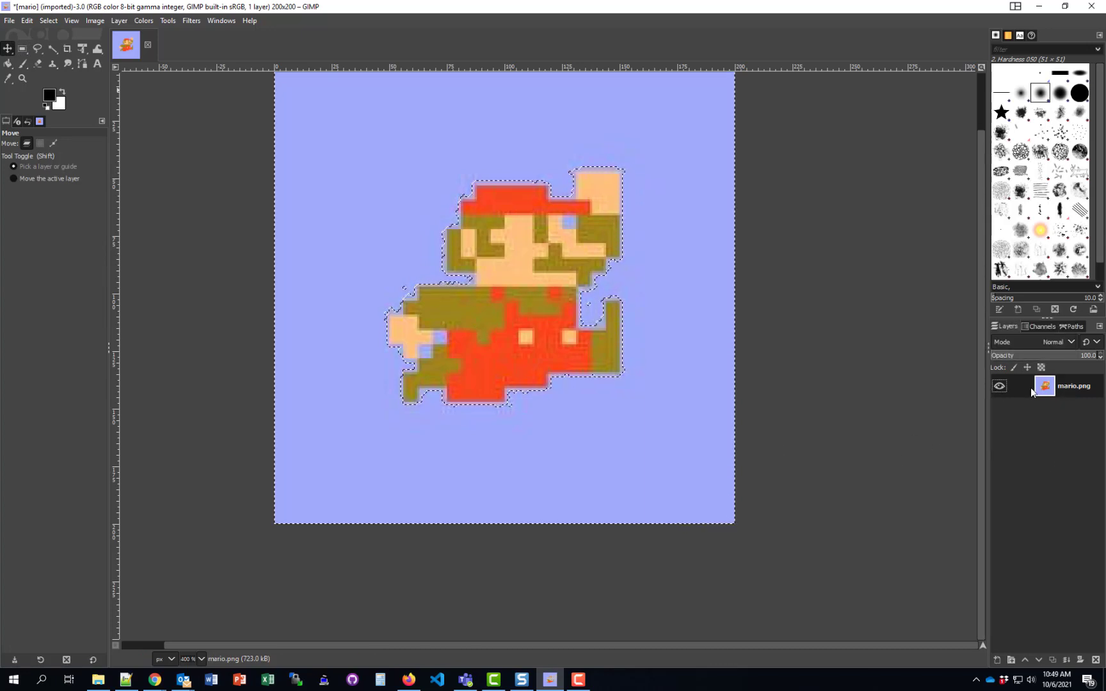
right_click(1074, 388)
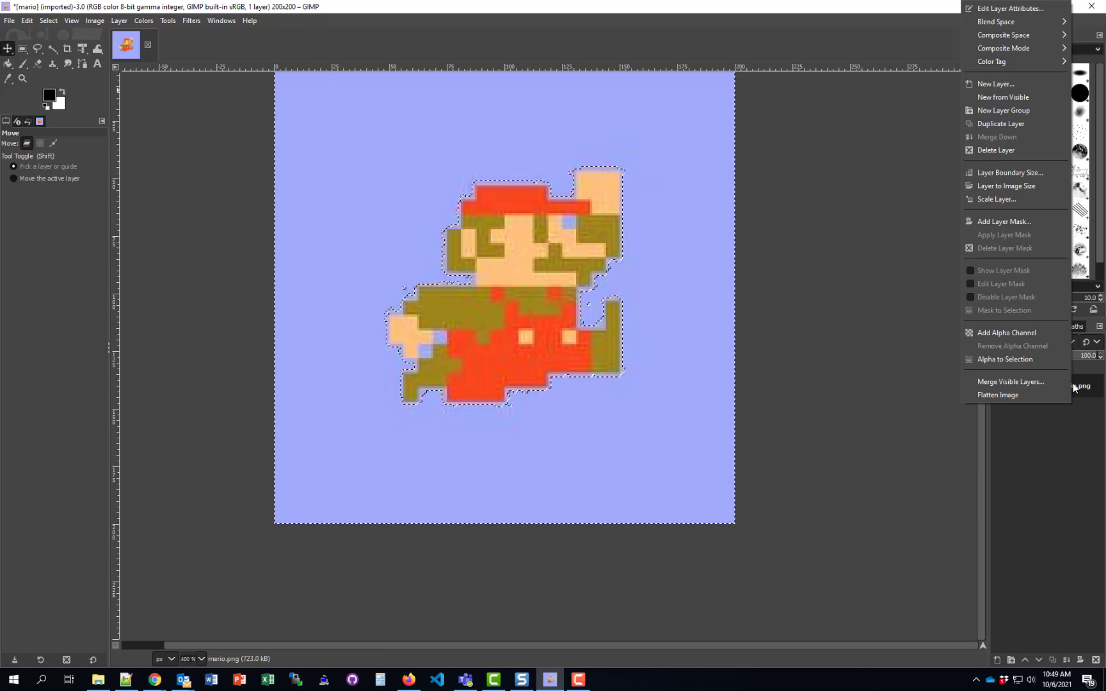
click(1012, 335)
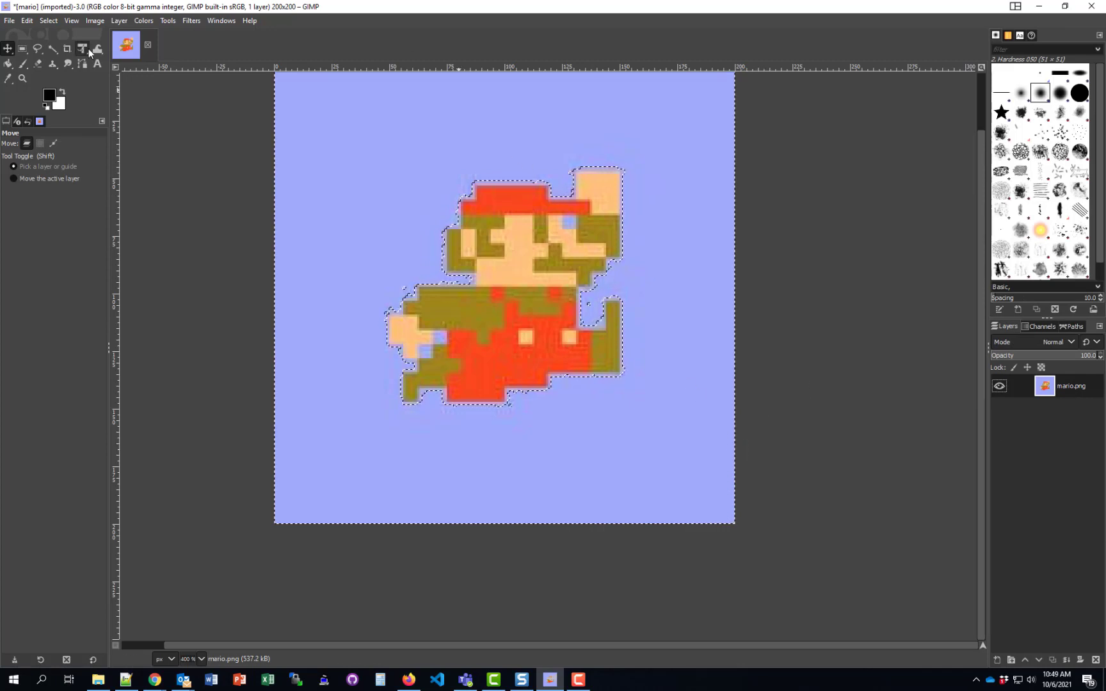
click(53, 49)
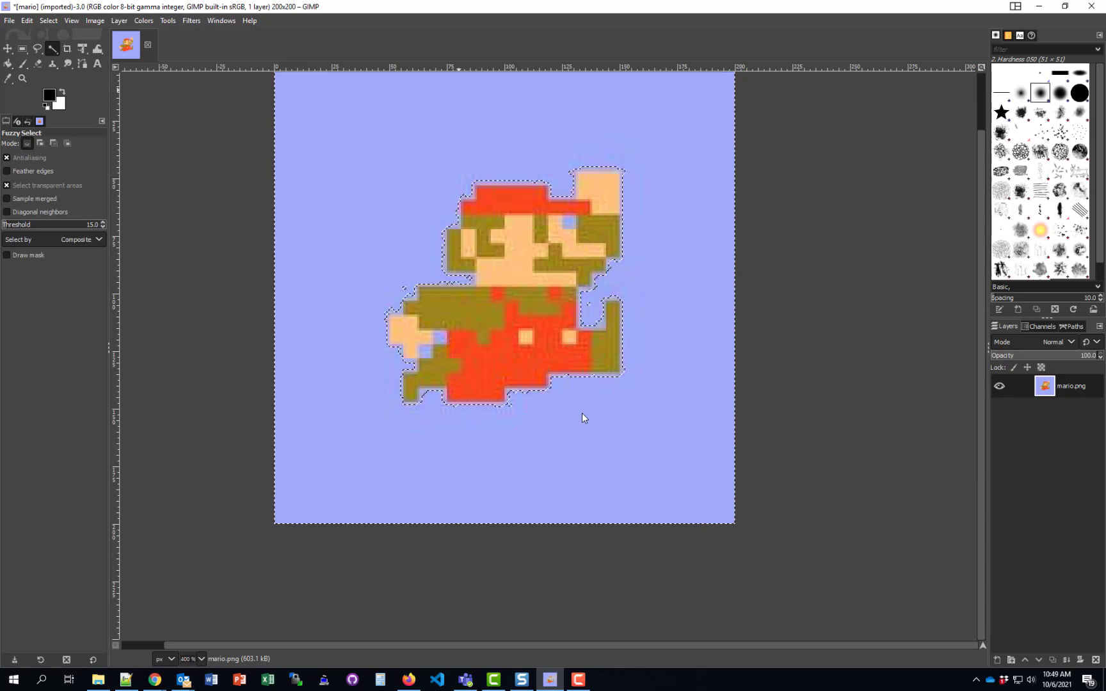
key(Delete)
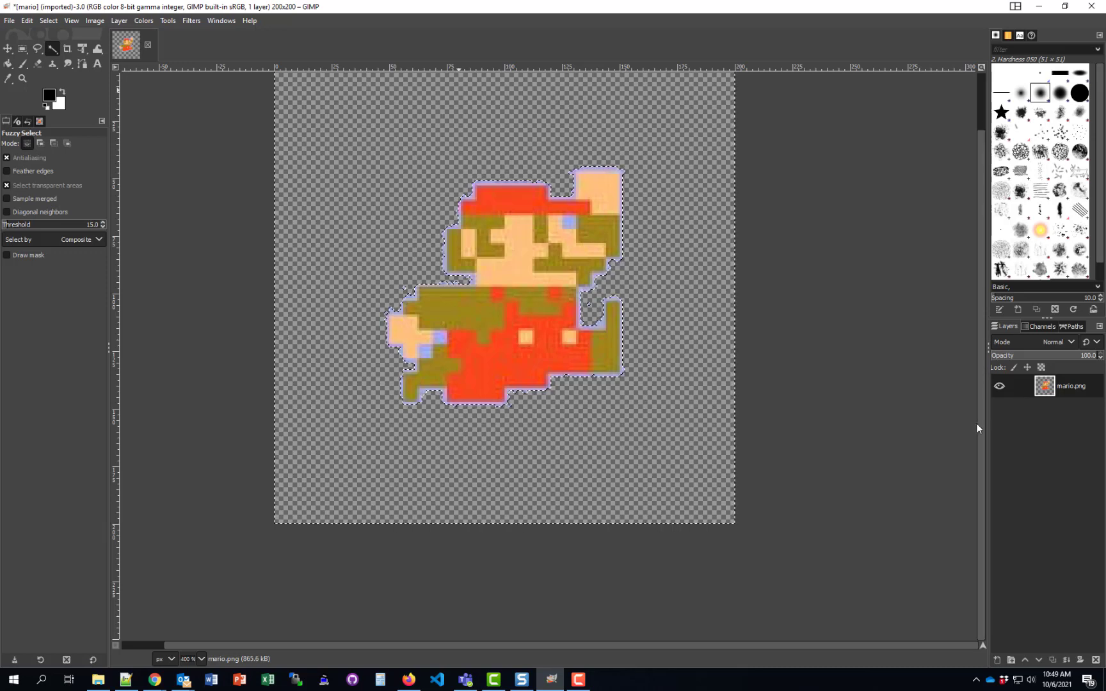
Step: Examine Mario's face, hand and outline up close for remaining background pixels
scroll(977, 415, up, 1)
scroll(977, 415, up, 1)
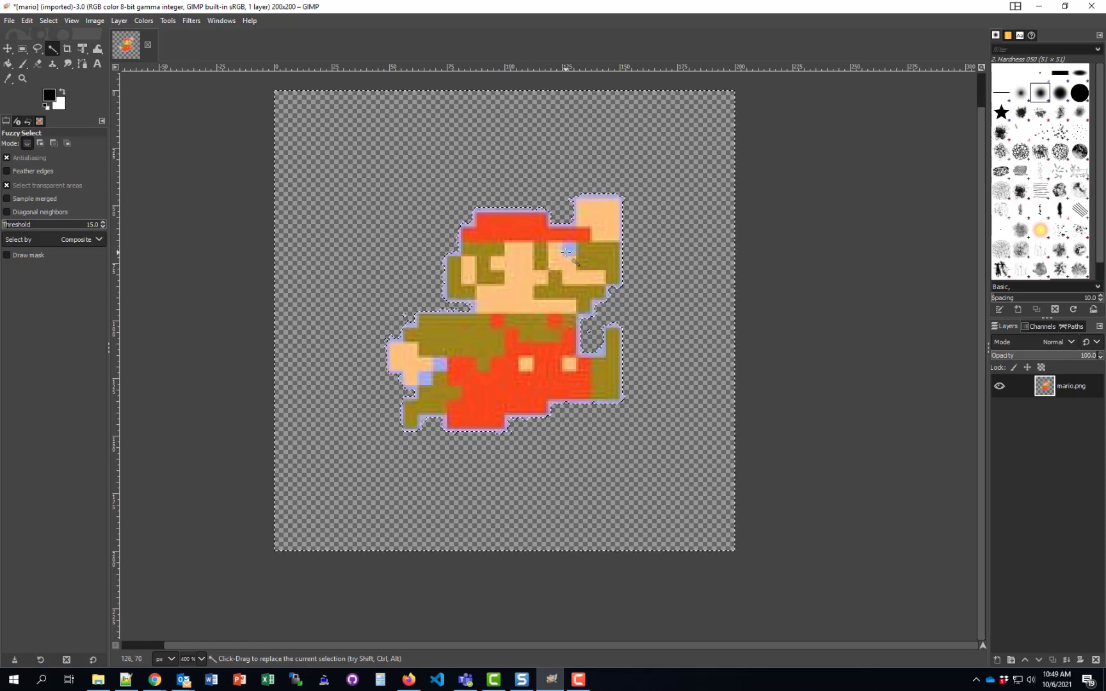
scroll(574, 270, up, 4)
scroll(569, 264, up, 2)
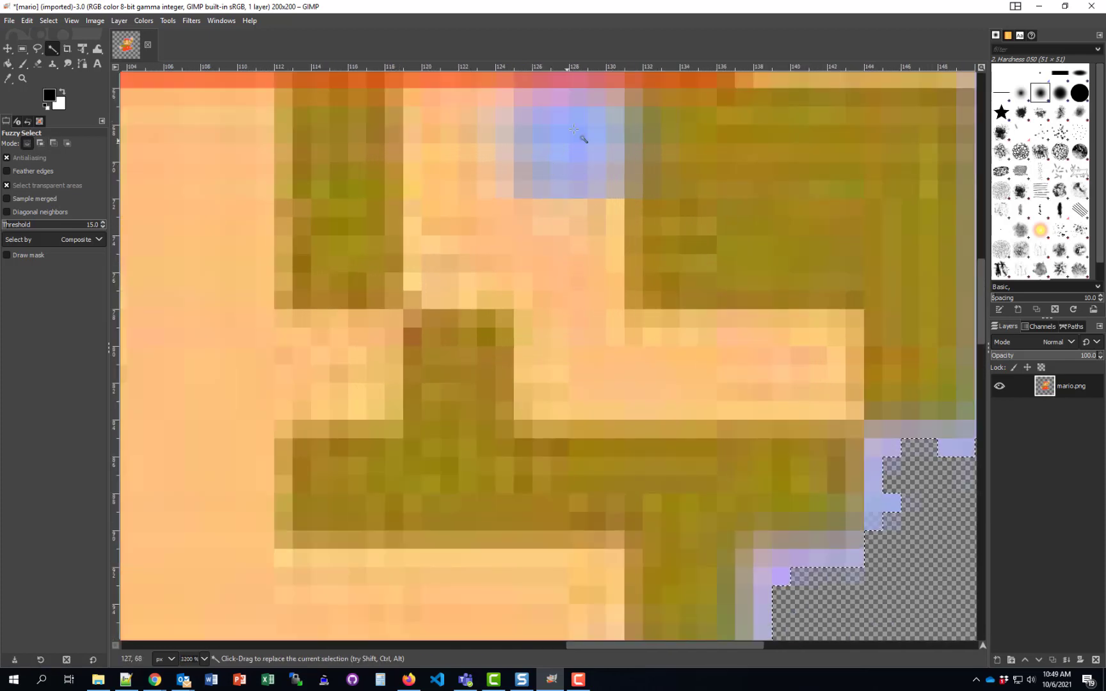
scroll(592, 145, down, 4)
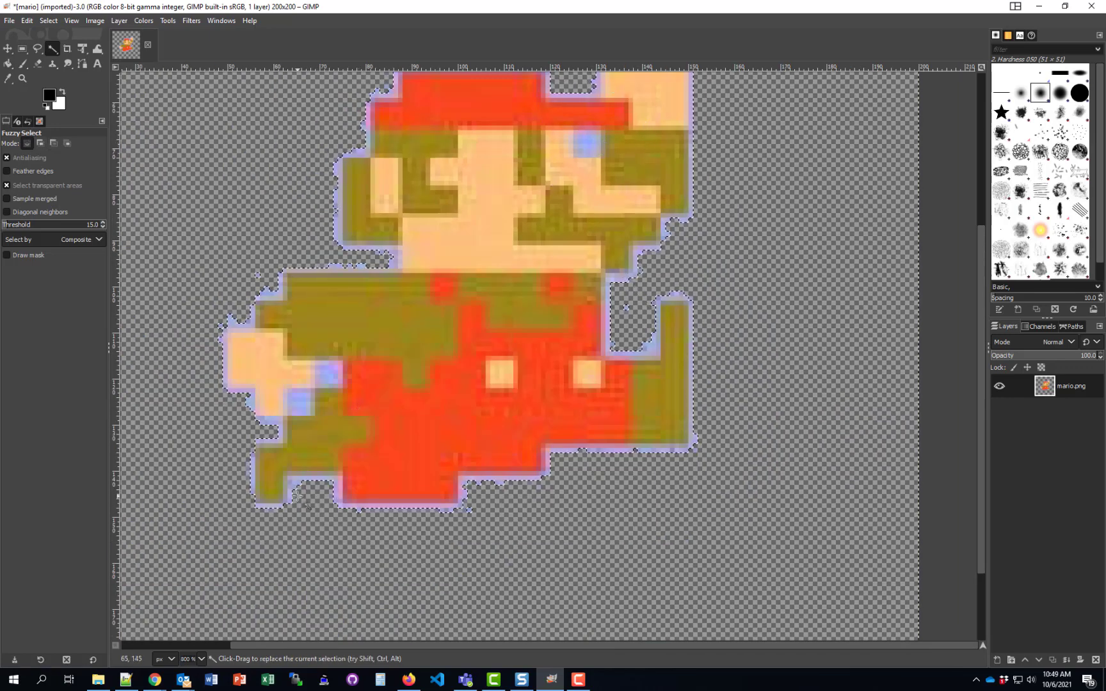
scroll(254, 428, up, 2)
scroll(254, 427, up, 1)
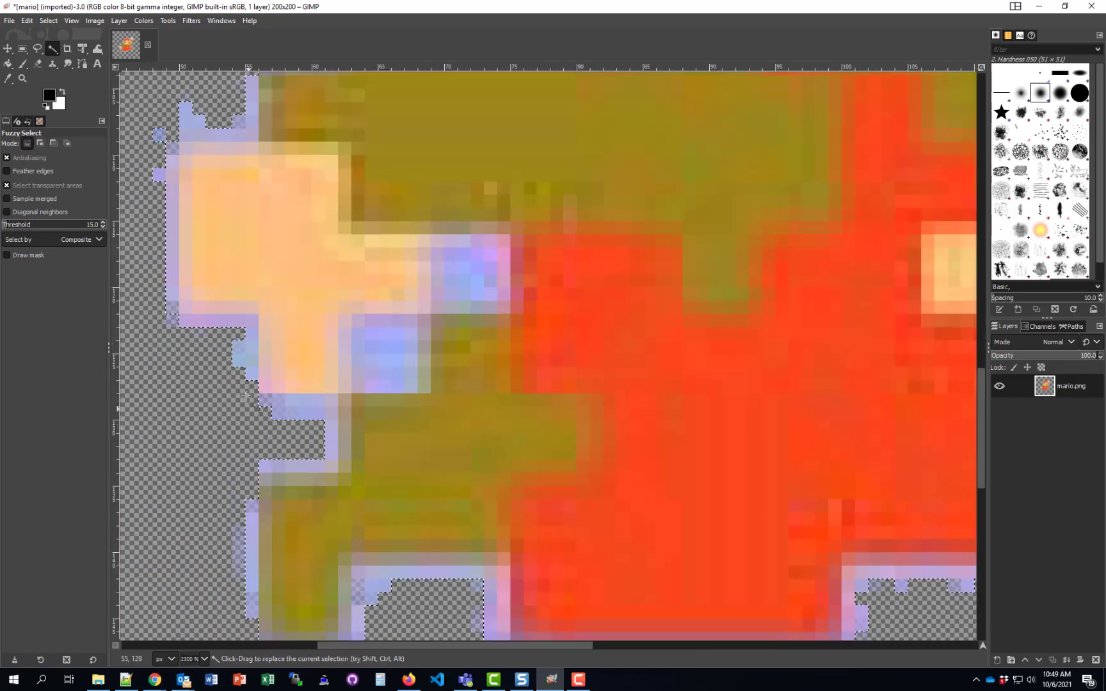
scroll(230, 358, down, 1)
click(225, 348)
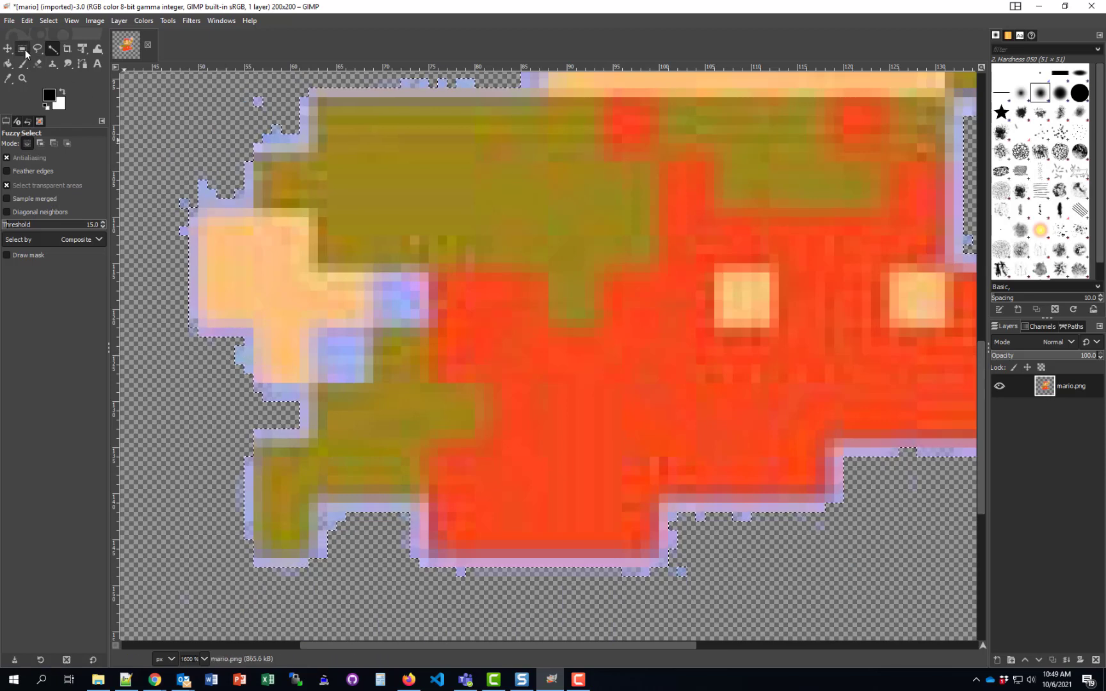
scroll(205, 361, up, 5)
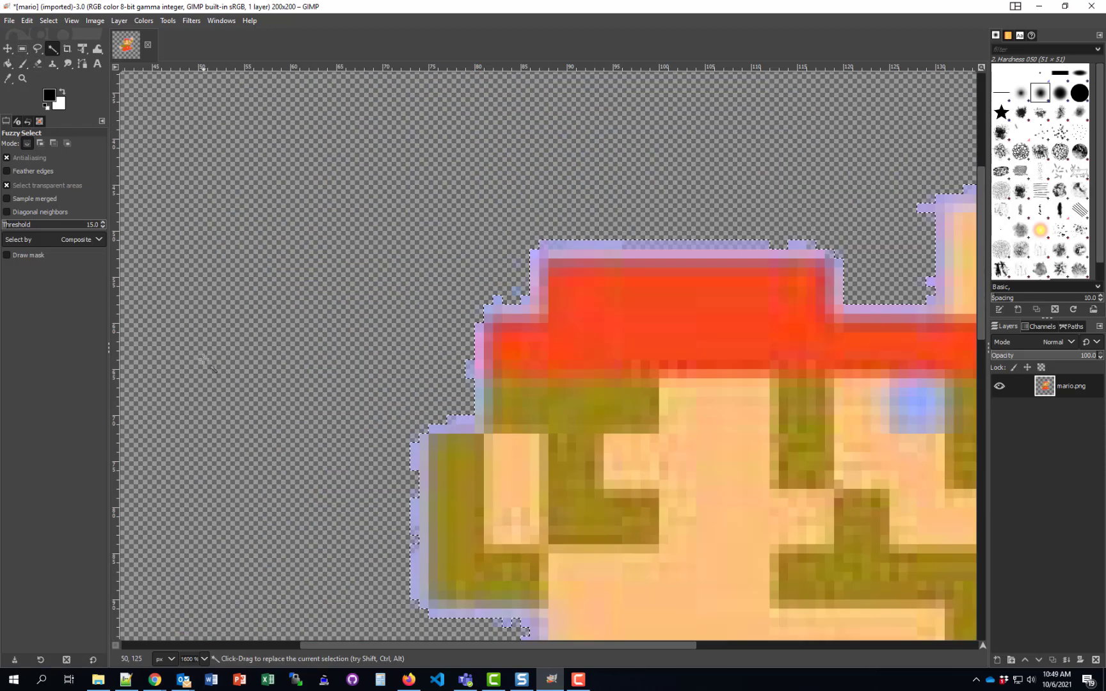
scroll(205, 362, down, 4)
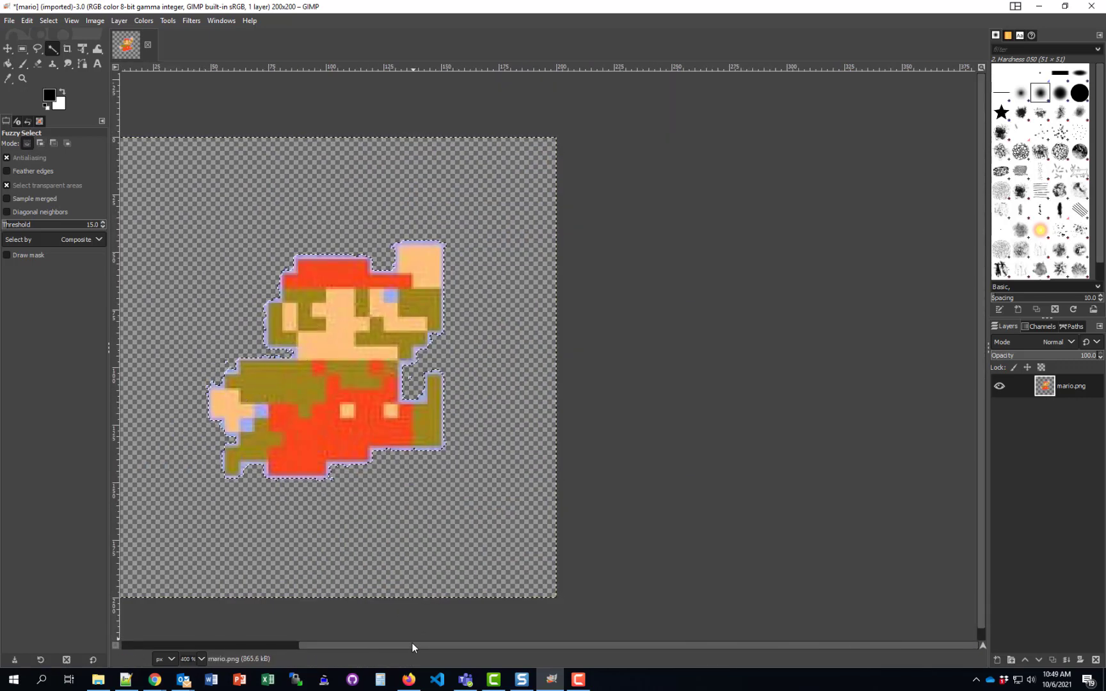
scroll(412, 645, left, 2)
drag(355, 653, 341, 654)
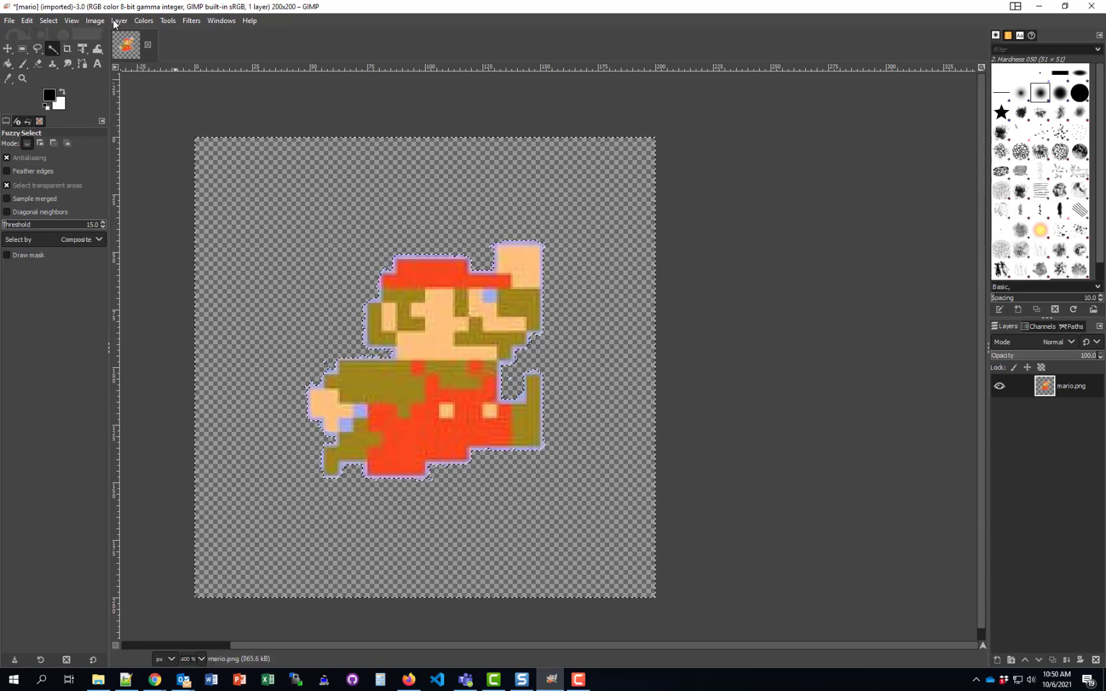
Step: Clear the selection and crop the image around Mario to about 125 × 115 px
click(49, 21)
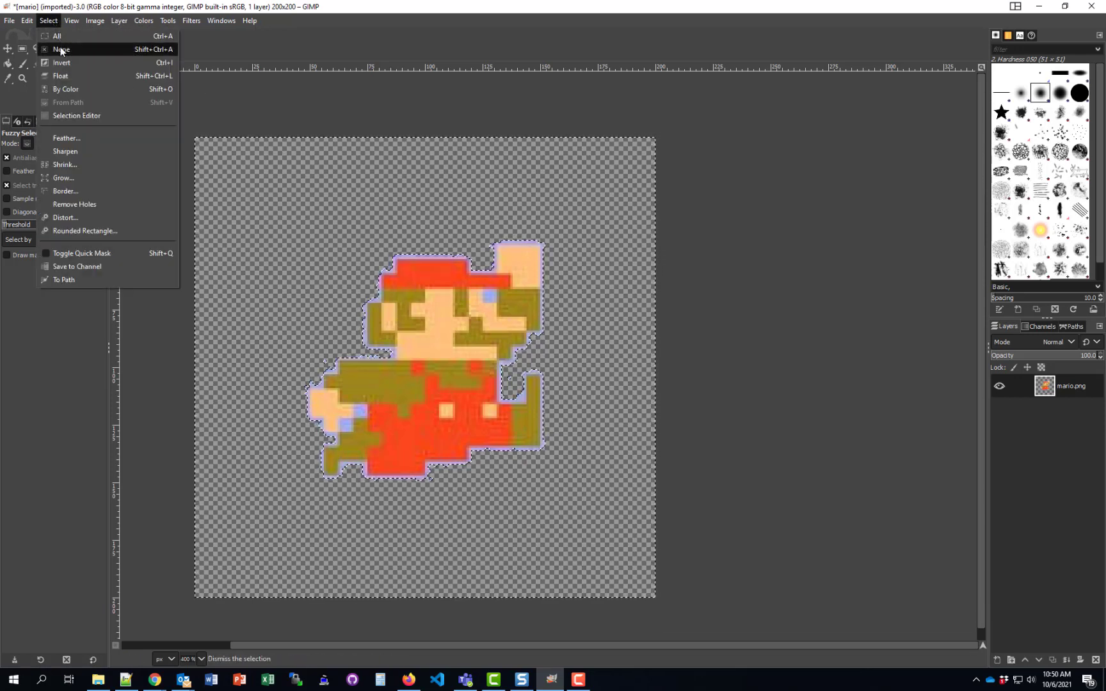
click(57, 36)
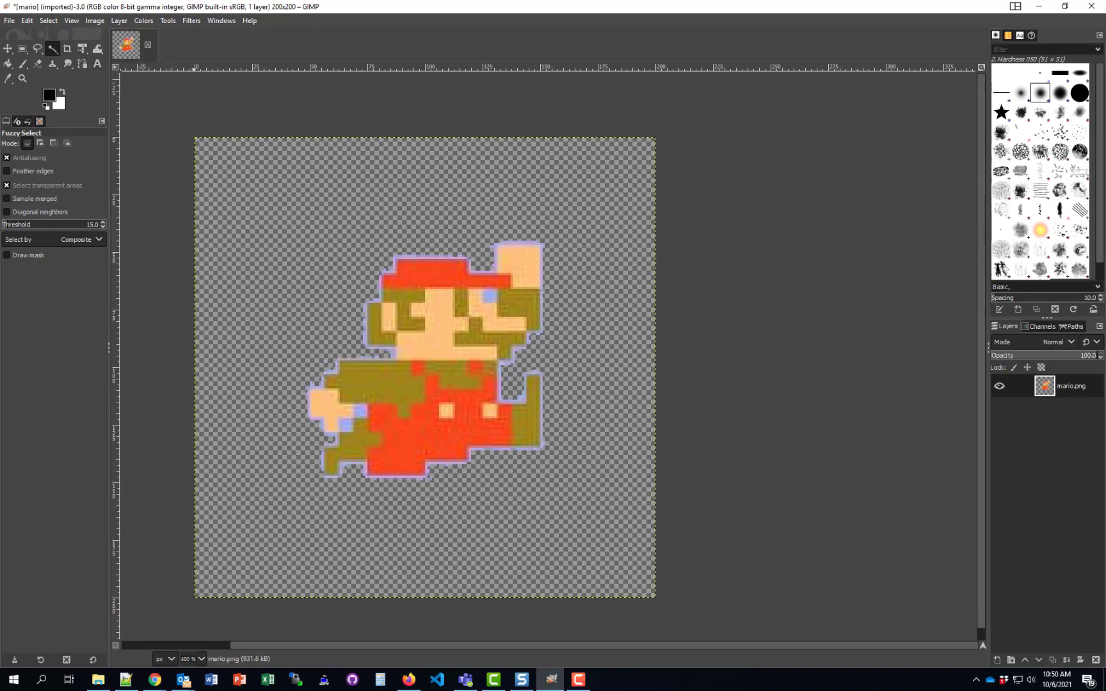
click(67, 49)
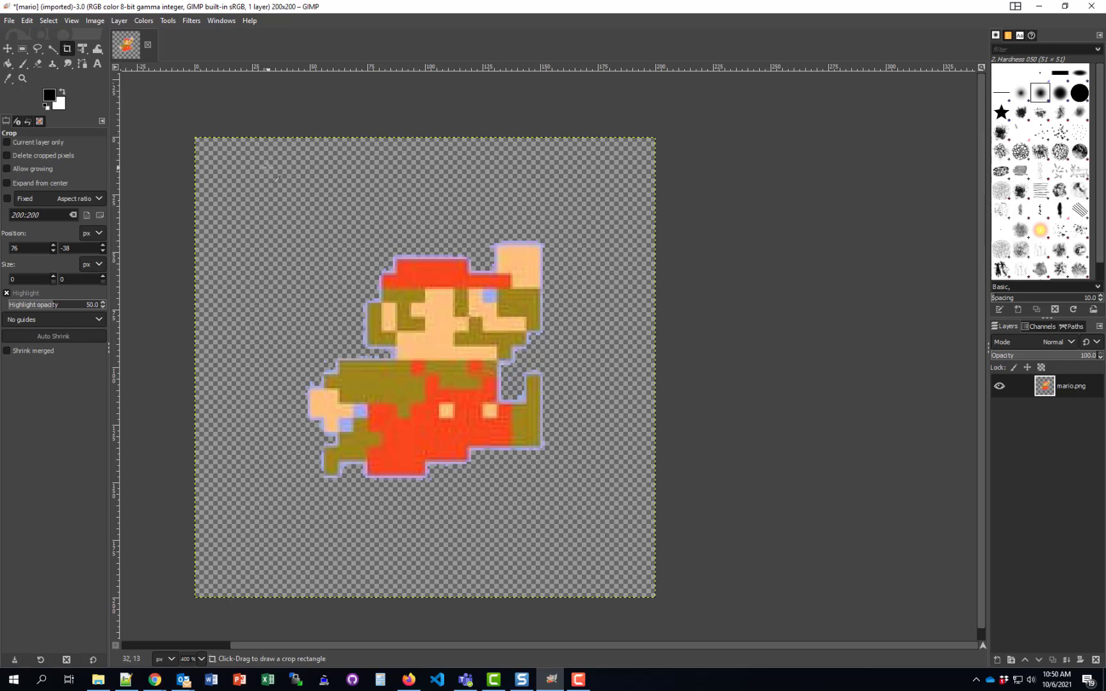
drag(283, 218, 556, 471)
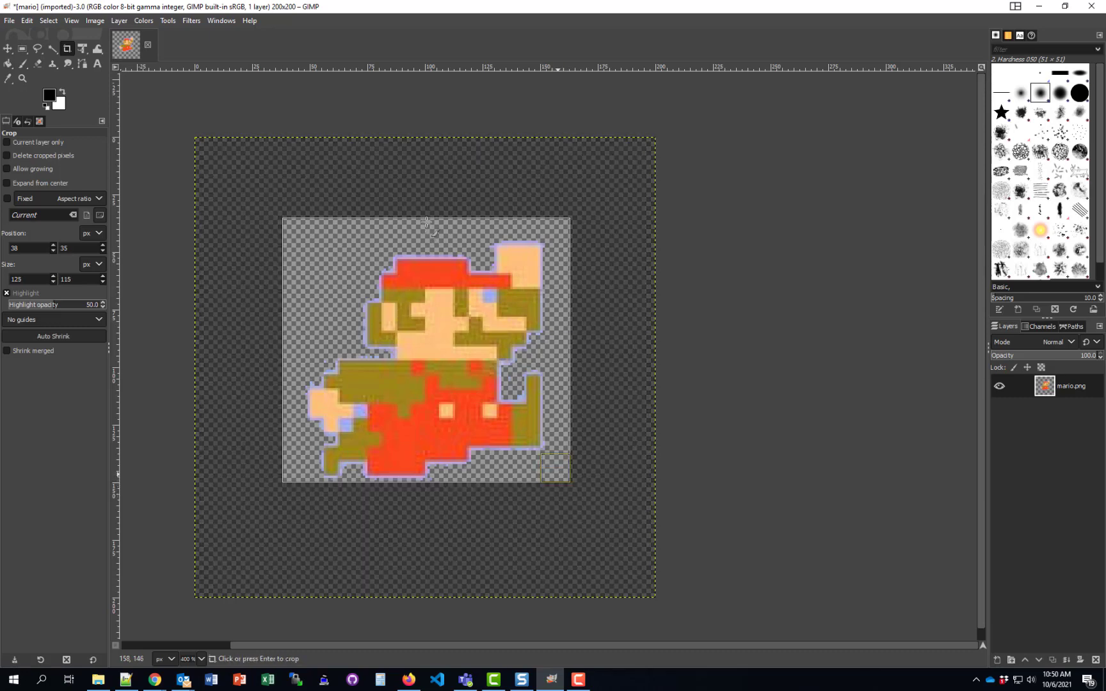
click(418, 230)
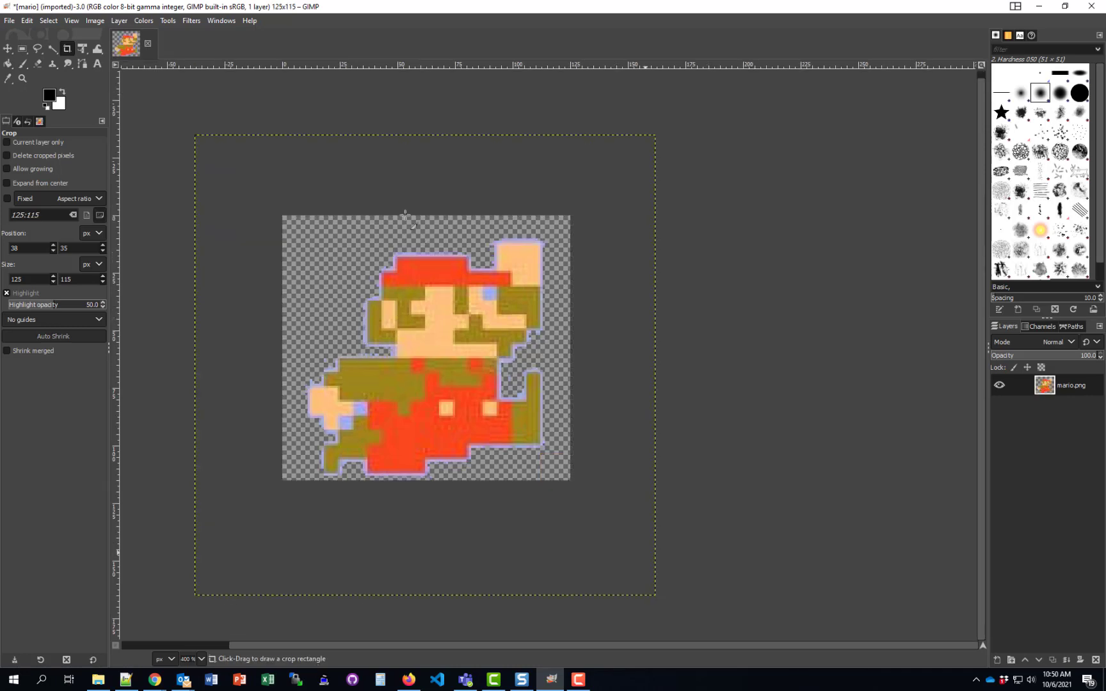
Step: Crop the empty strips above Mario's raised hand and beside his raised arm, reducing the image to 114 × 106 px
mouse_move(278, 202)
mouse_down()
mouse_move(506, 415)
mouse_move(600, 469)
mouse_move(602, 506)
mouse_up()
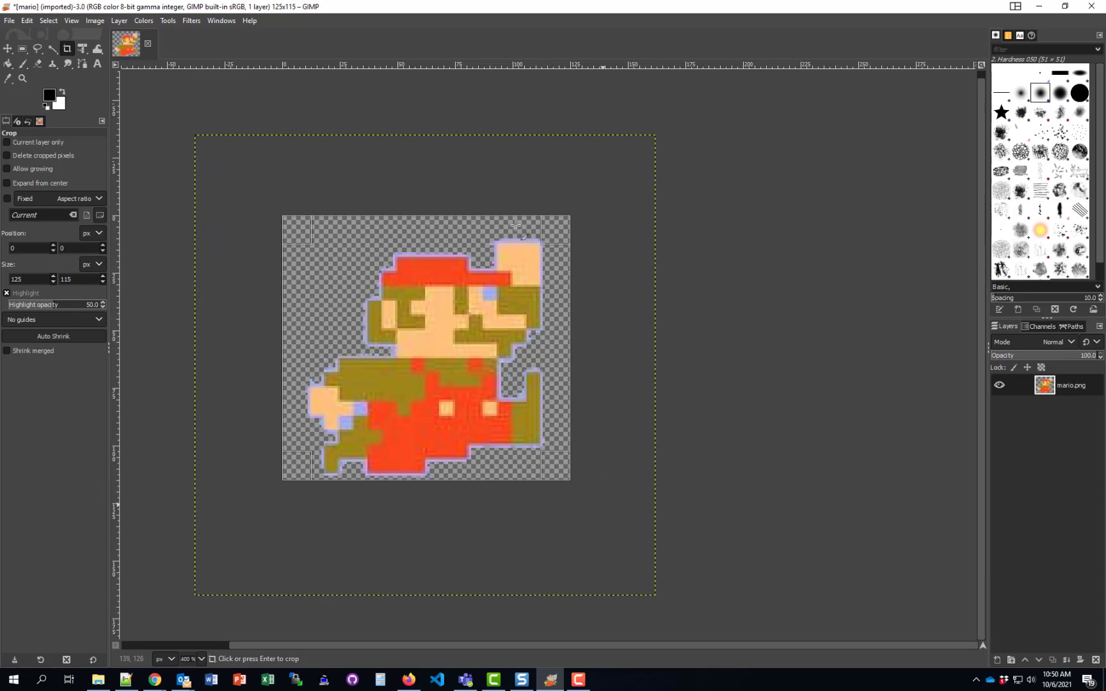
drag(548, 230, 524, 251)
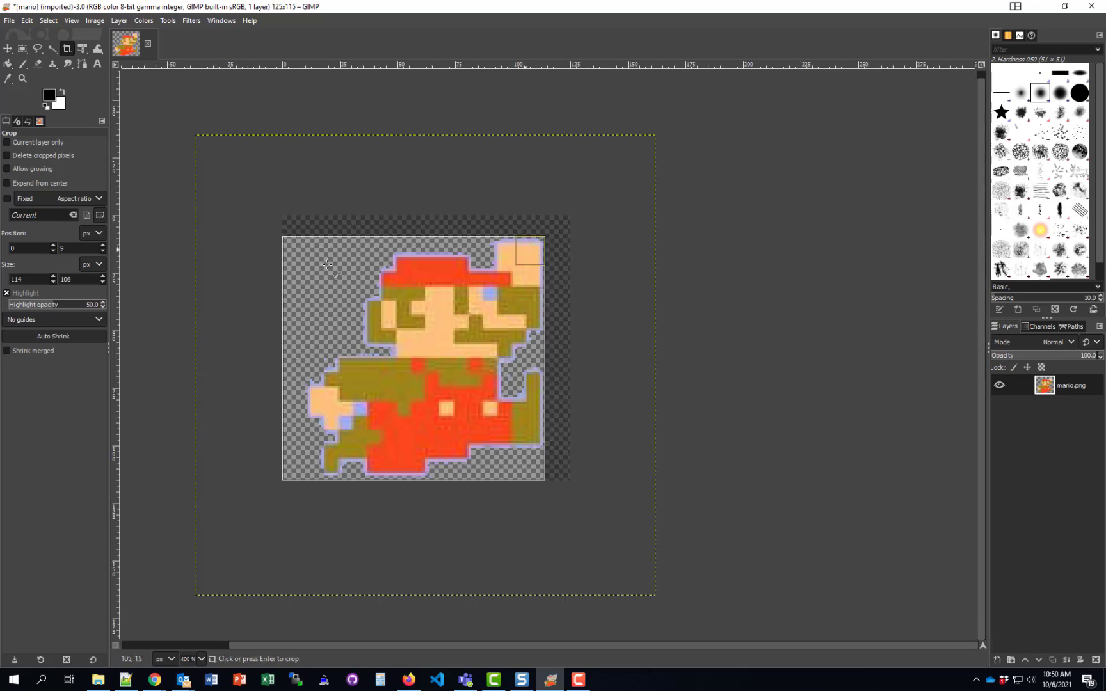
click(538, 261)
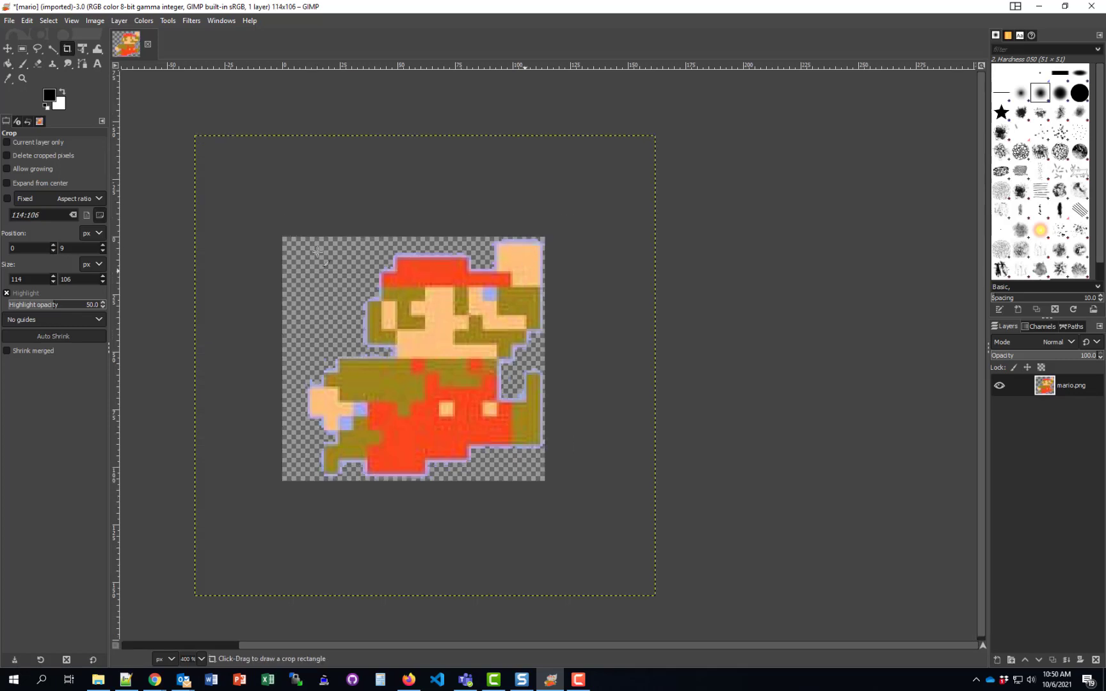
Step: Crop the empty strip beside Mario's lower hand, reducing the image to 105 × 106 px
drag(259, 223, 613, 539)
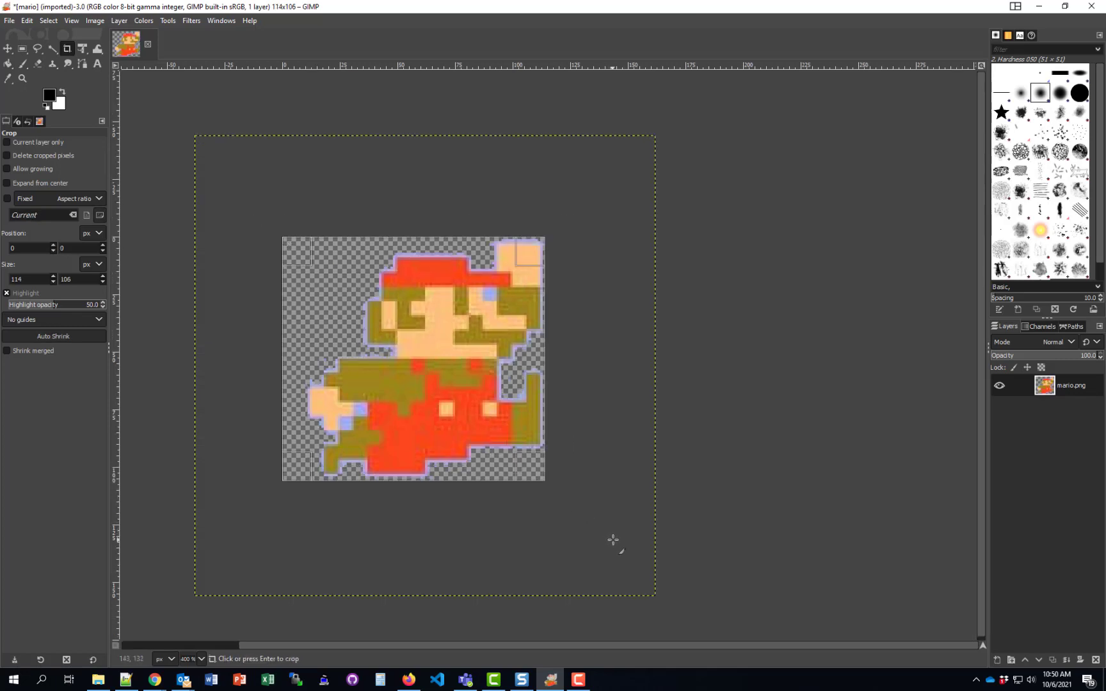
drag(298, 470, 318, 475)
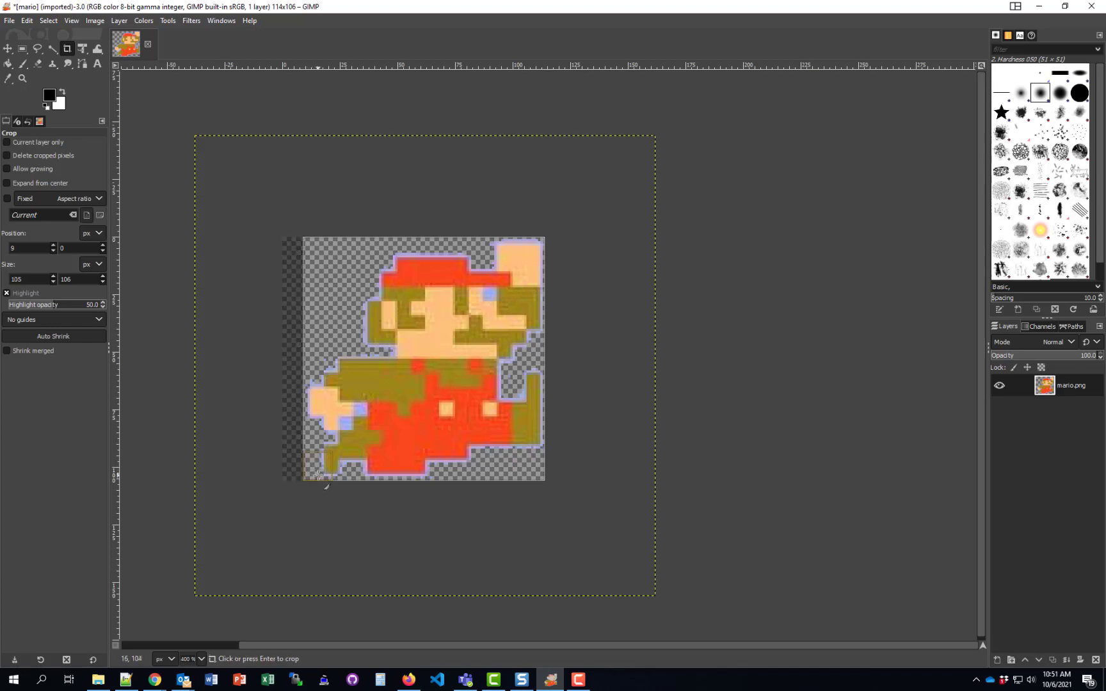
key(Return)
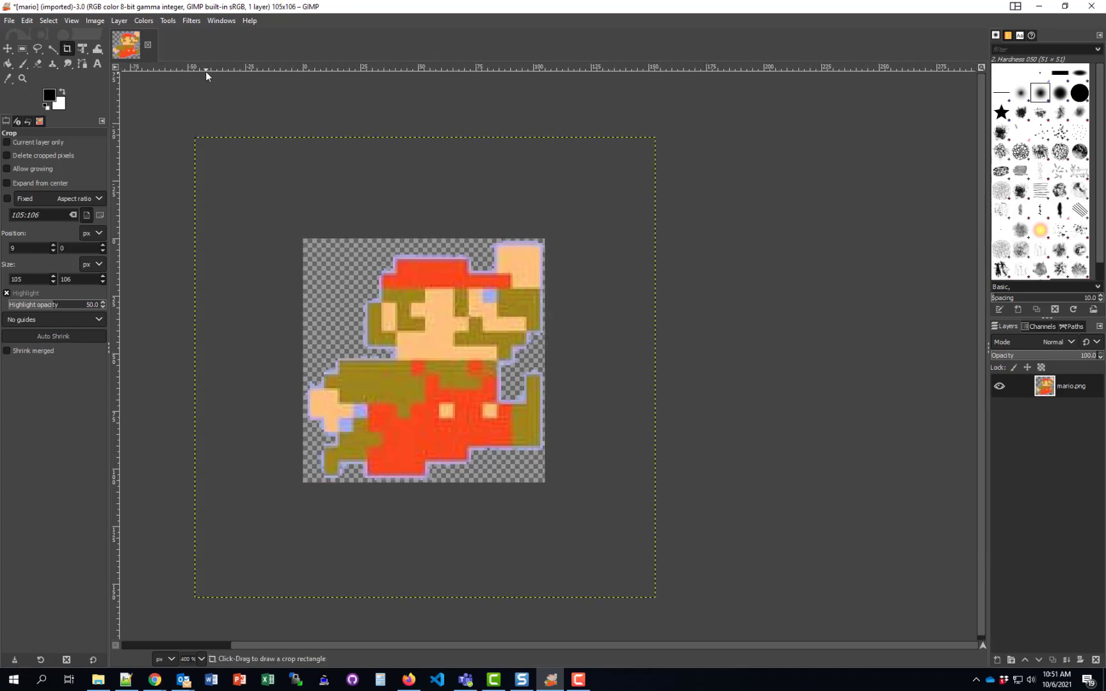
Step: Check the cropped image's width and height in the Scale Image dialog
click(95, 21)
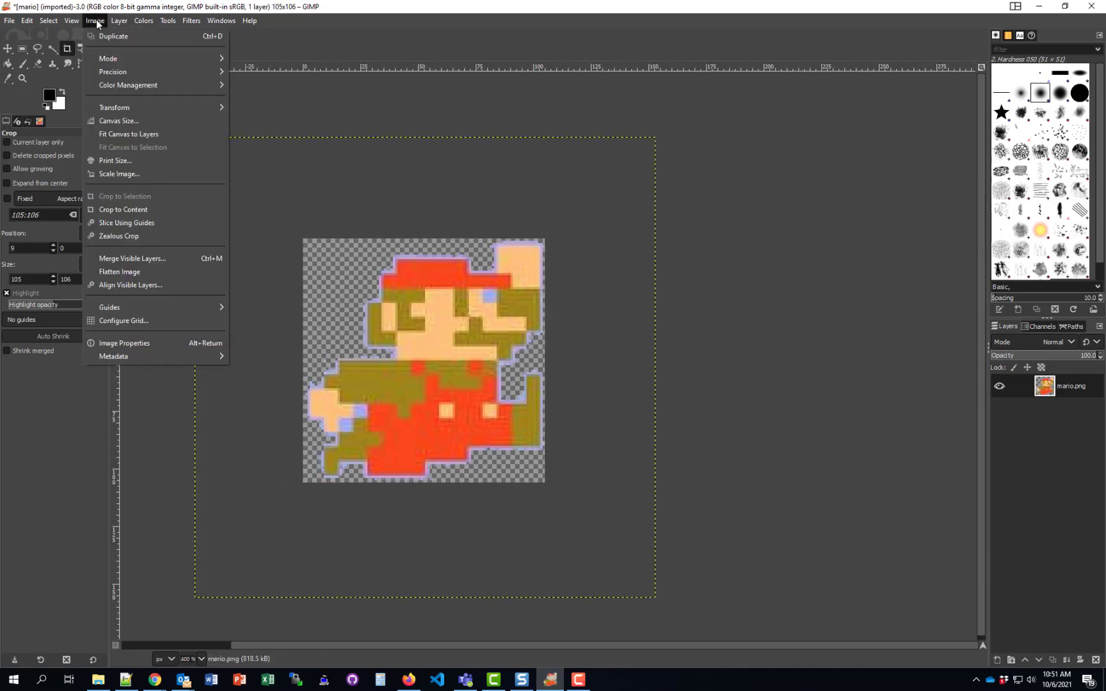
click(132, 174)
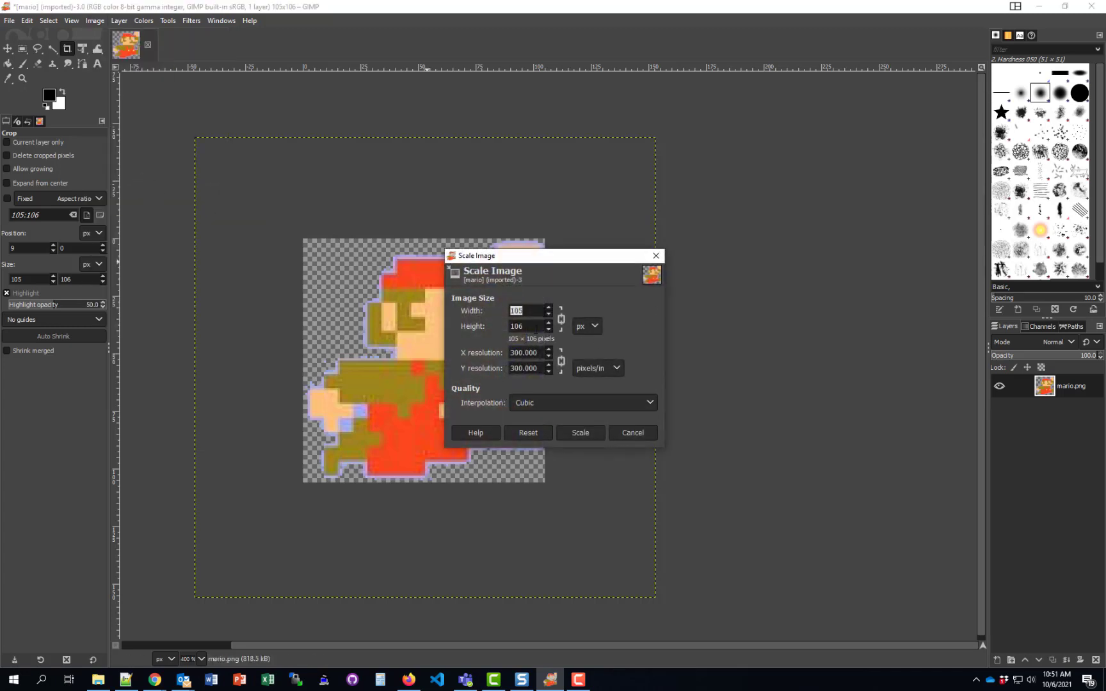
click(633, 434)
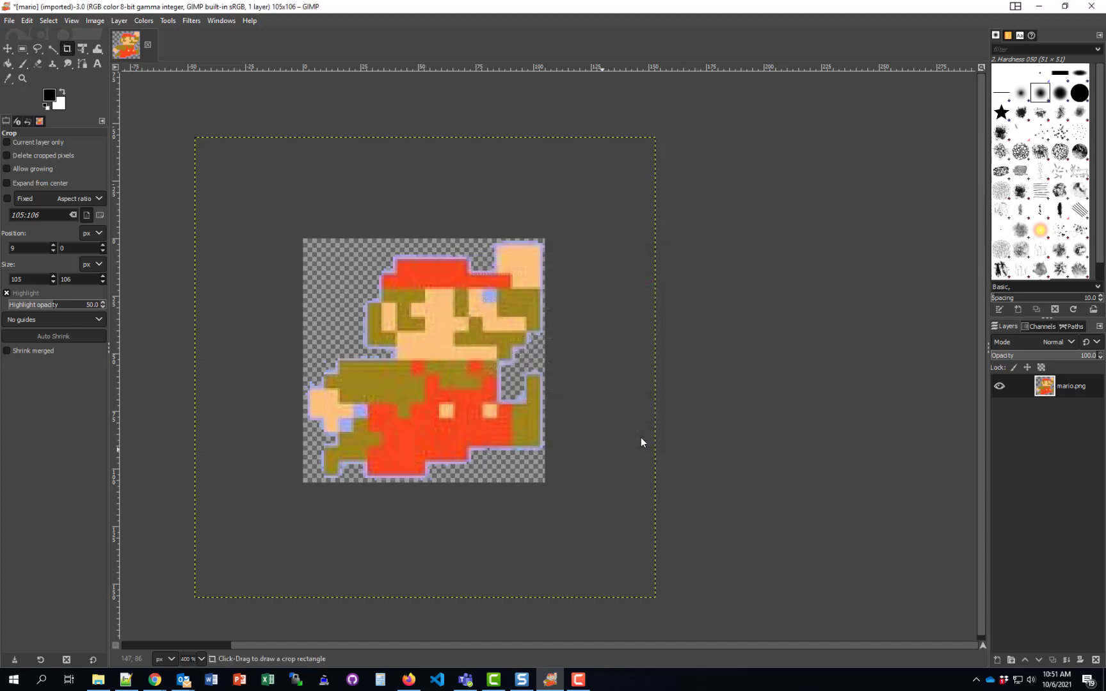
Step: Export the image as mario.png in the Graphic-Design folder, replacing the existing file and keeping the default PNG options
click(10, 21)
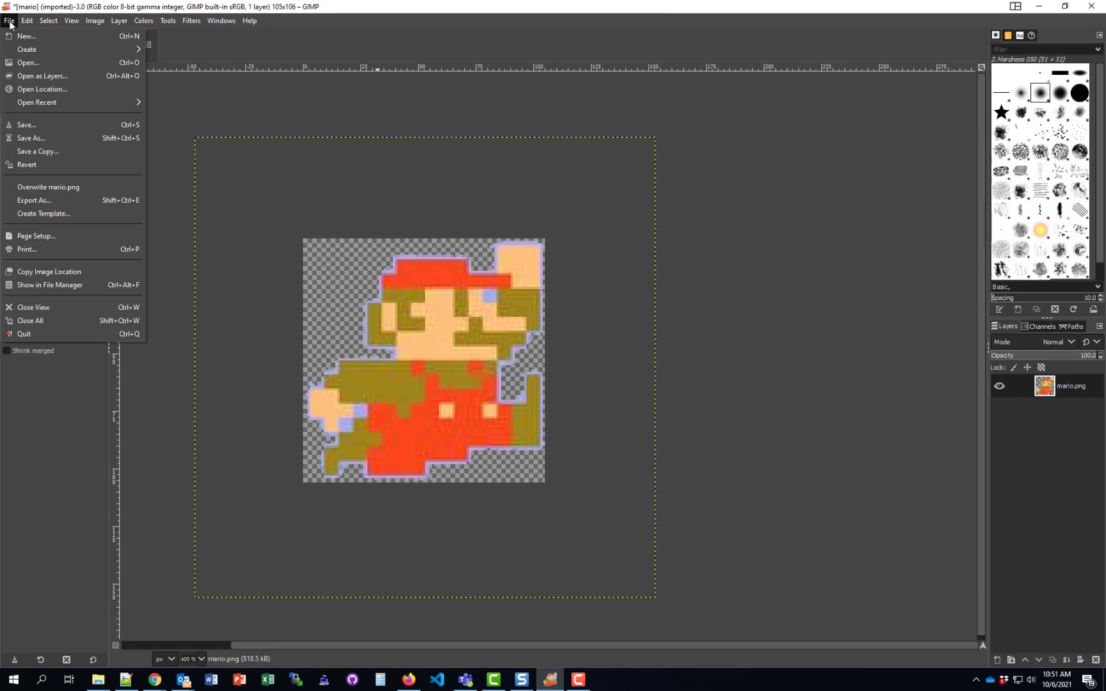
click(35, 200)
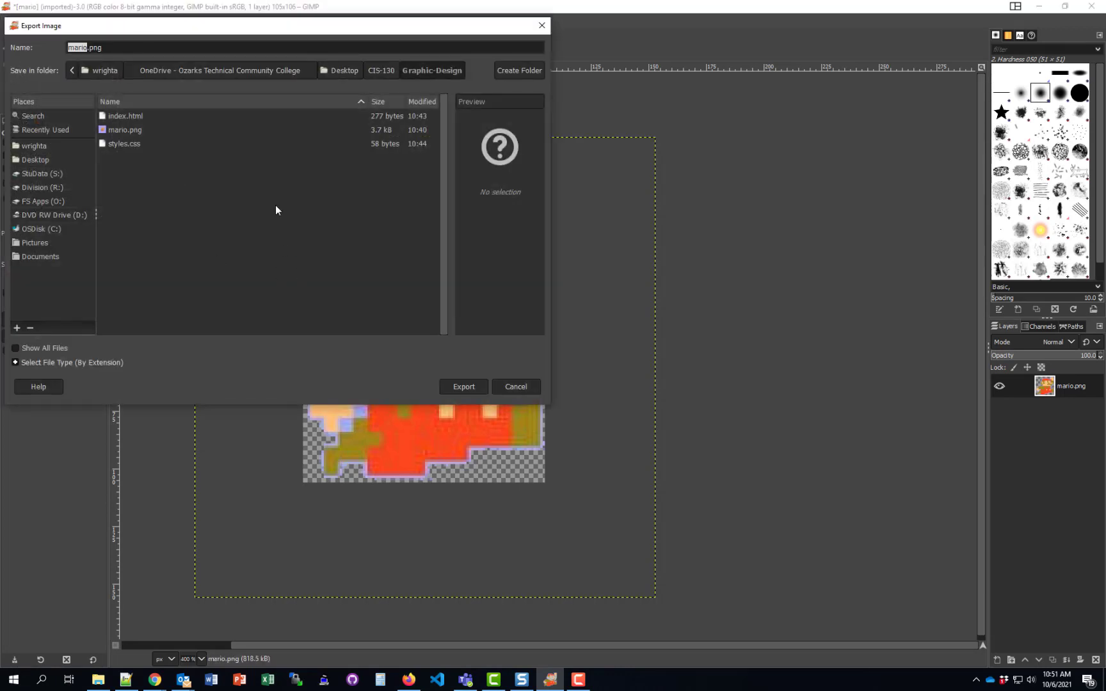
click(123, 130)
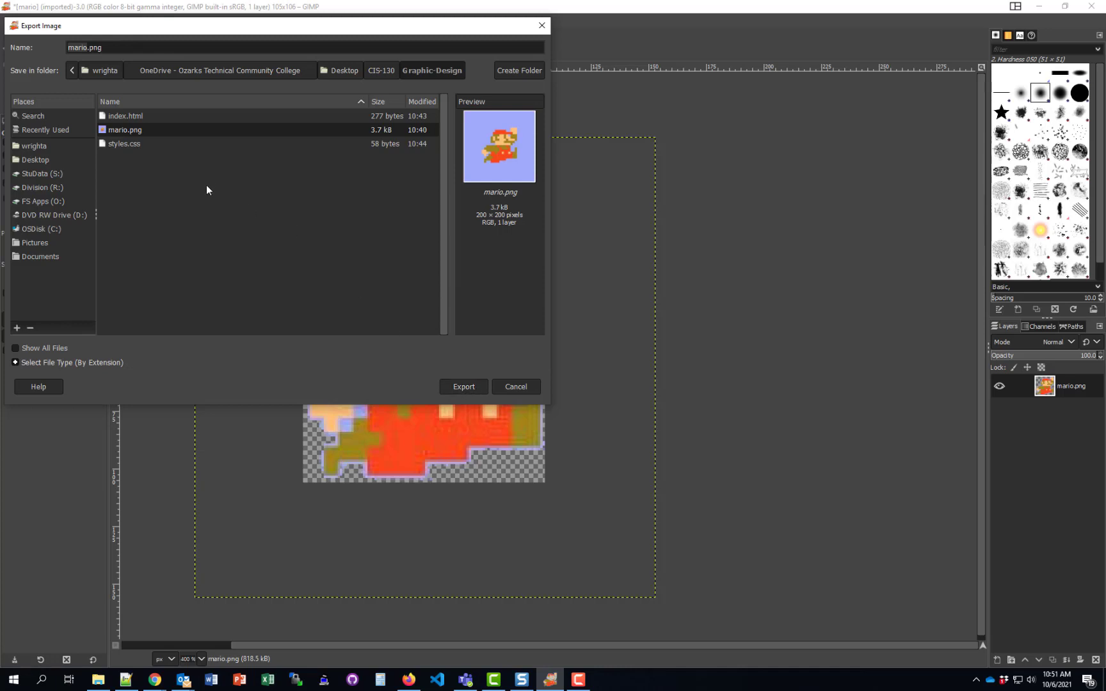
drag(90, 49, 138, 53)
click(476, 386)
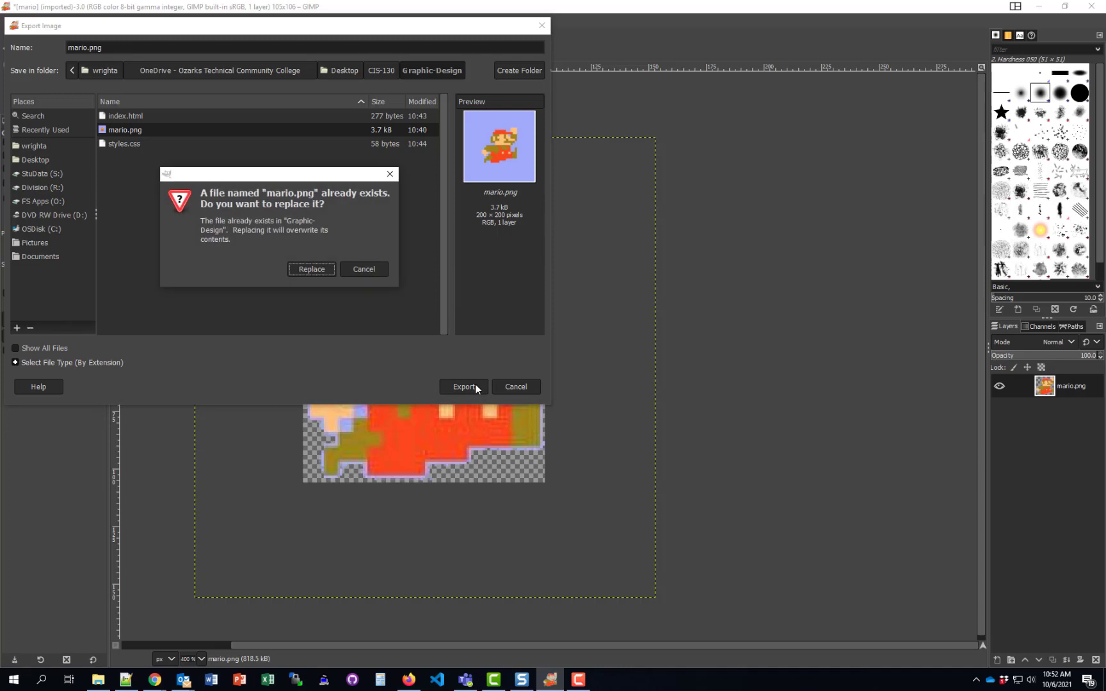
click(315, 270)
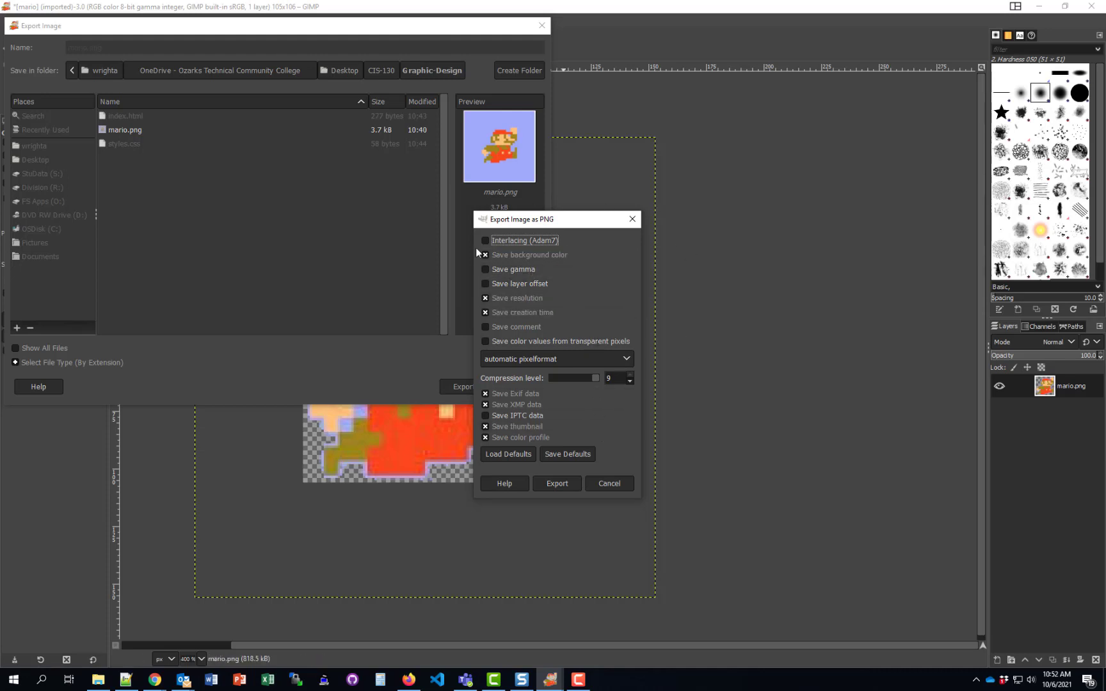
click(566, 485)
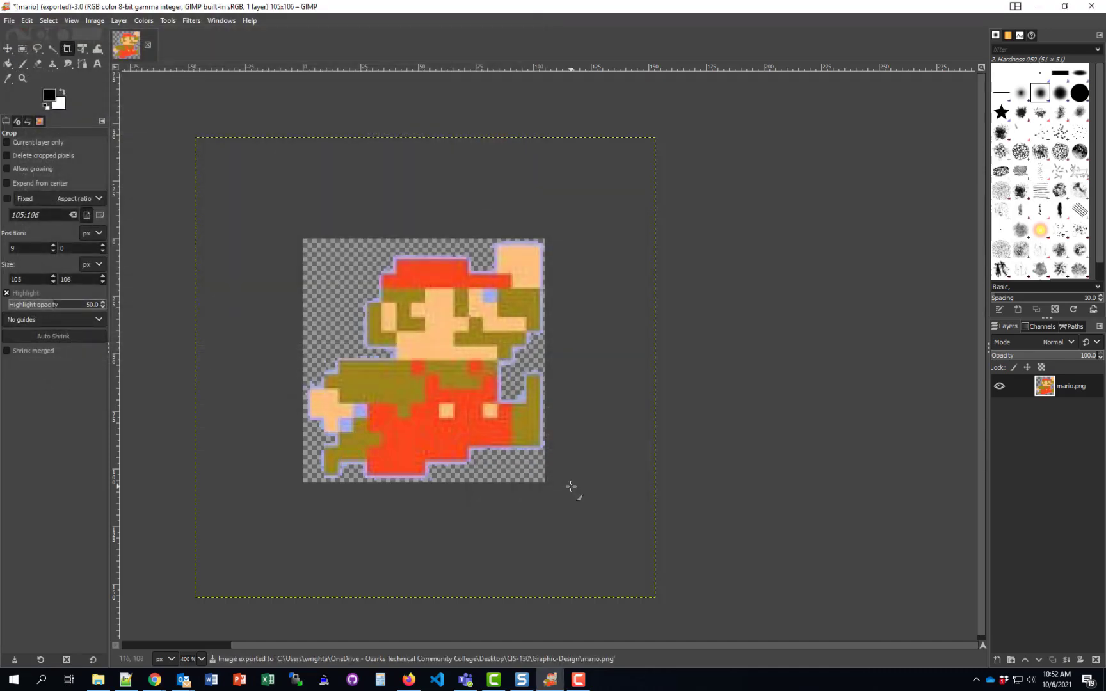
Step: Switch to Chrome and reload the index.html page to load the newly exported Mario image
click(1038, 6)
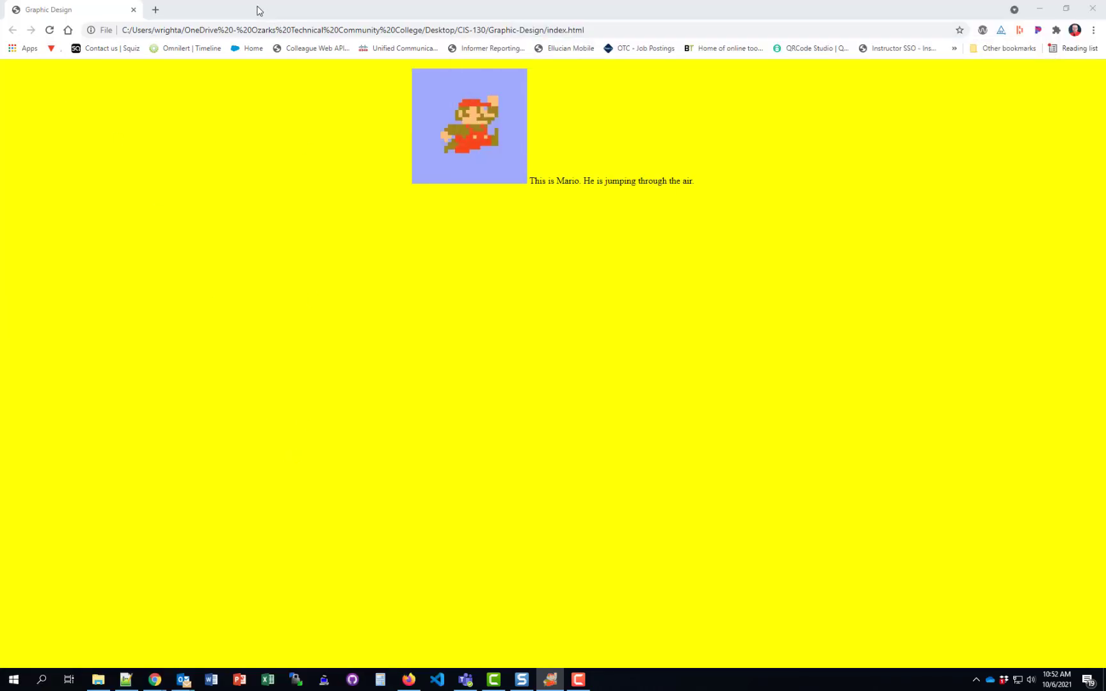
click(47, 30)
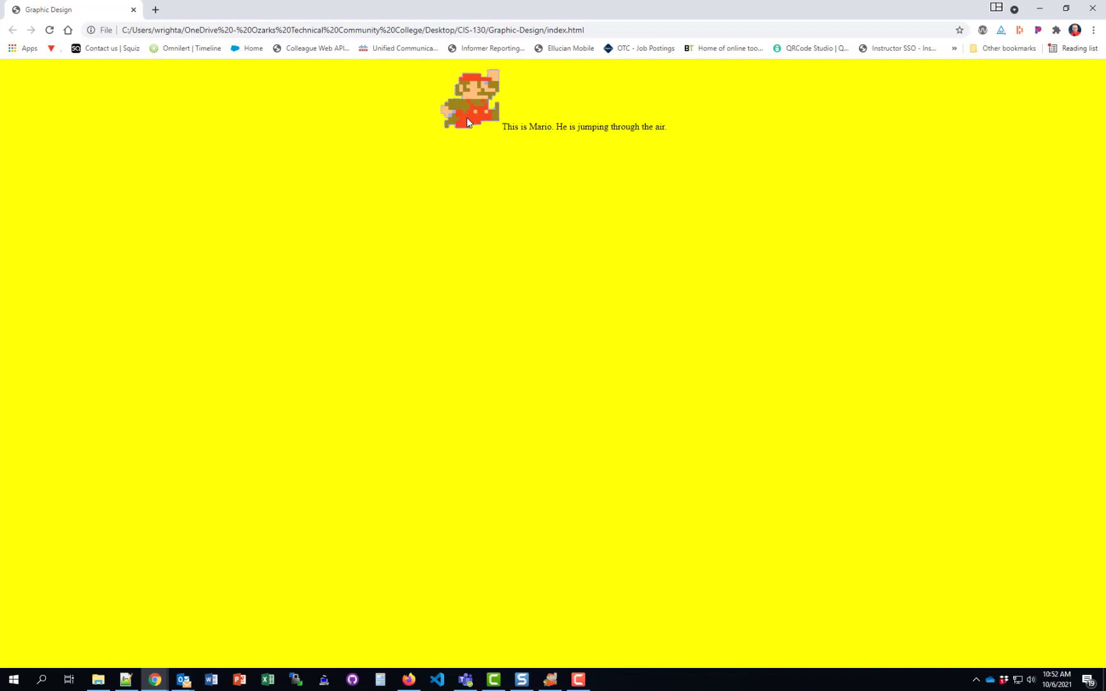
Step: Open DevTools docked to the bottom of the browser and inspect the Mario image element's dimensions
key(F12)
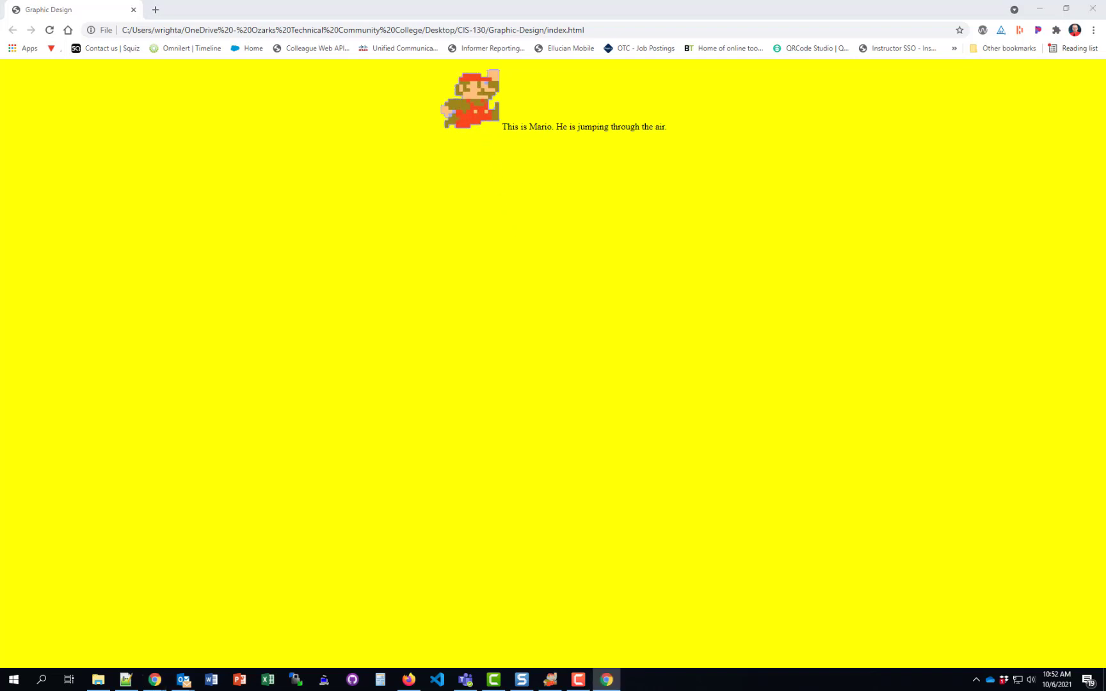
drag(0, 144, 412, 329)
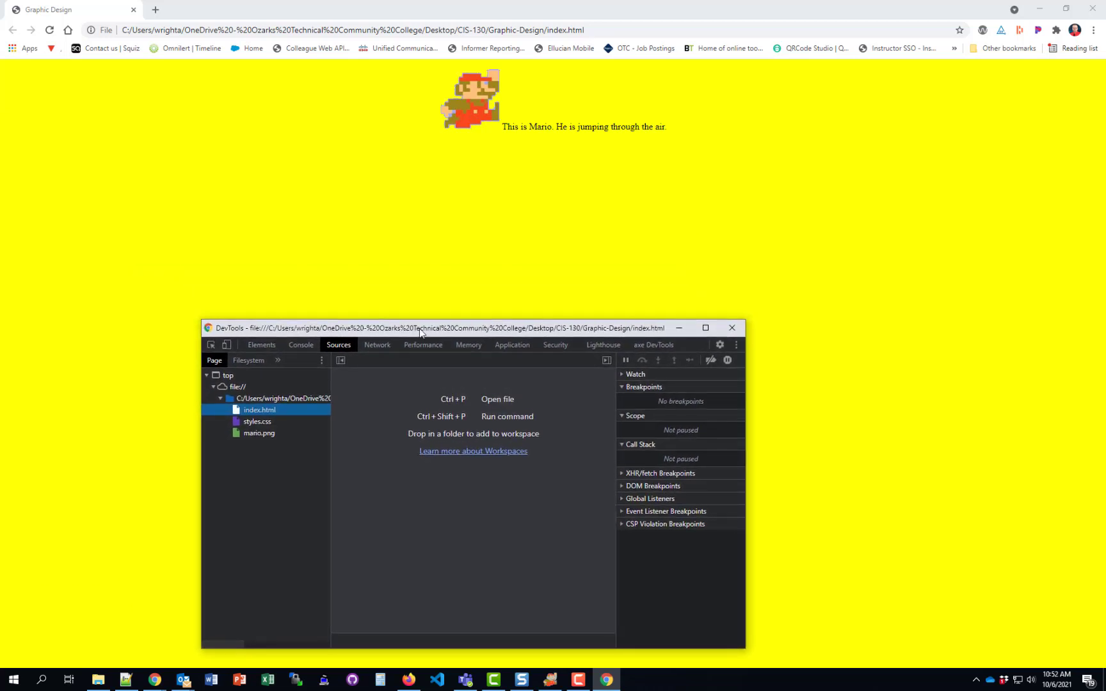
click(736, 345)
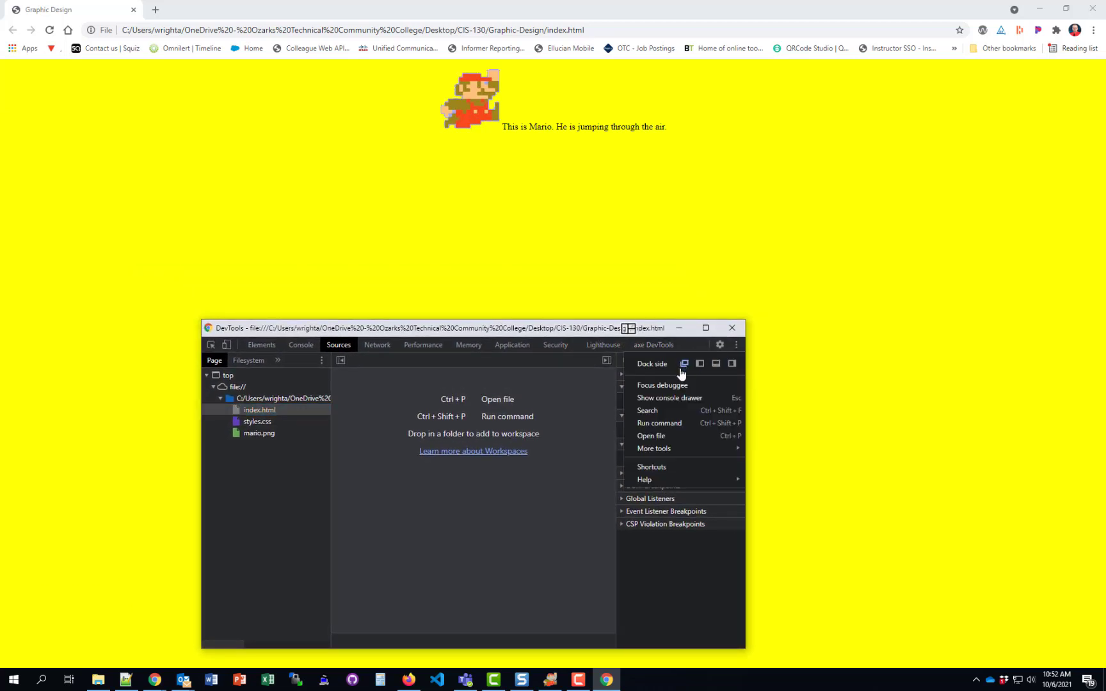
click(715, 363)
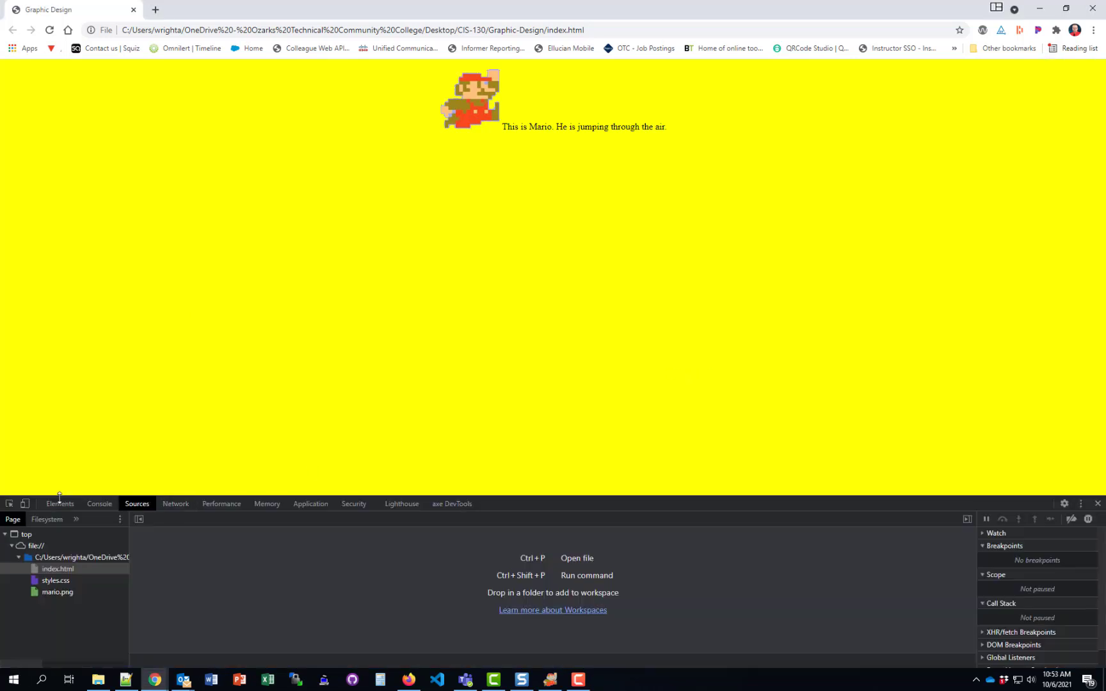
click(8, 505)
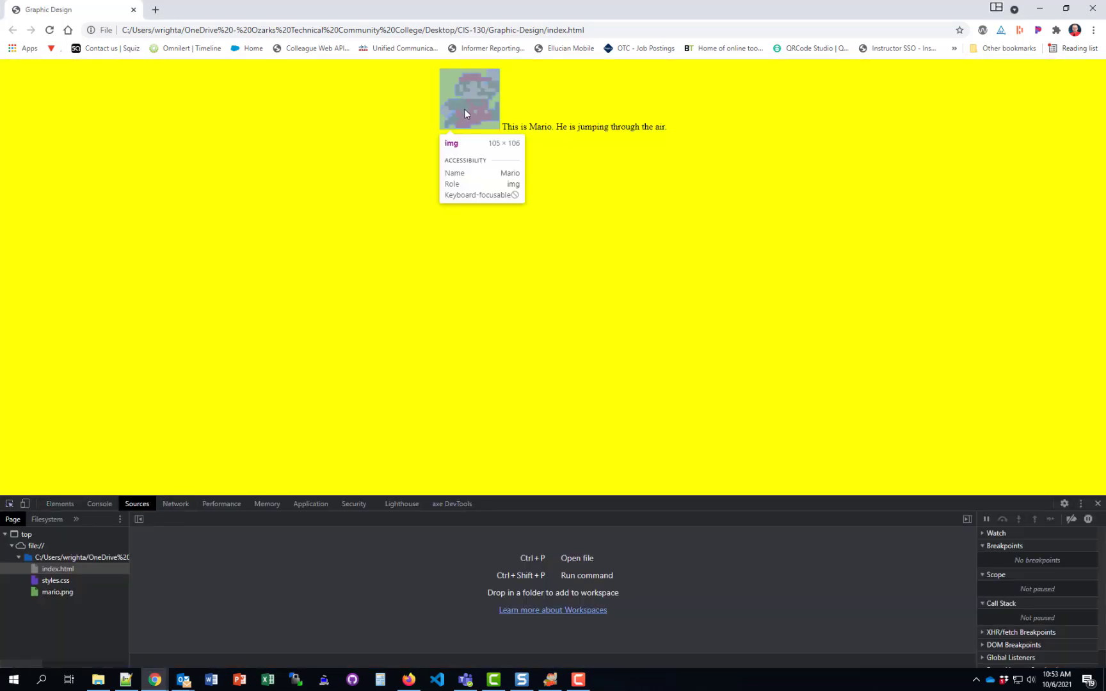